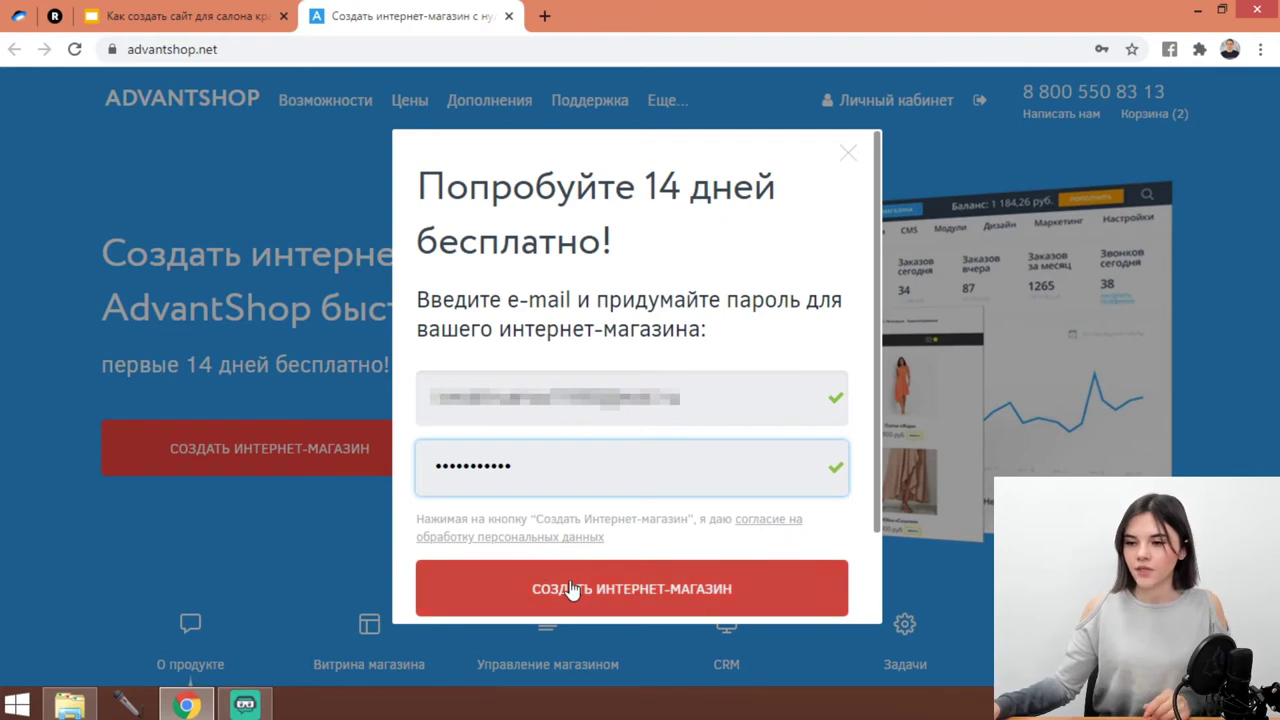
Create the trial online store and correct a letter in the administrator's first name.
click(591, 586)
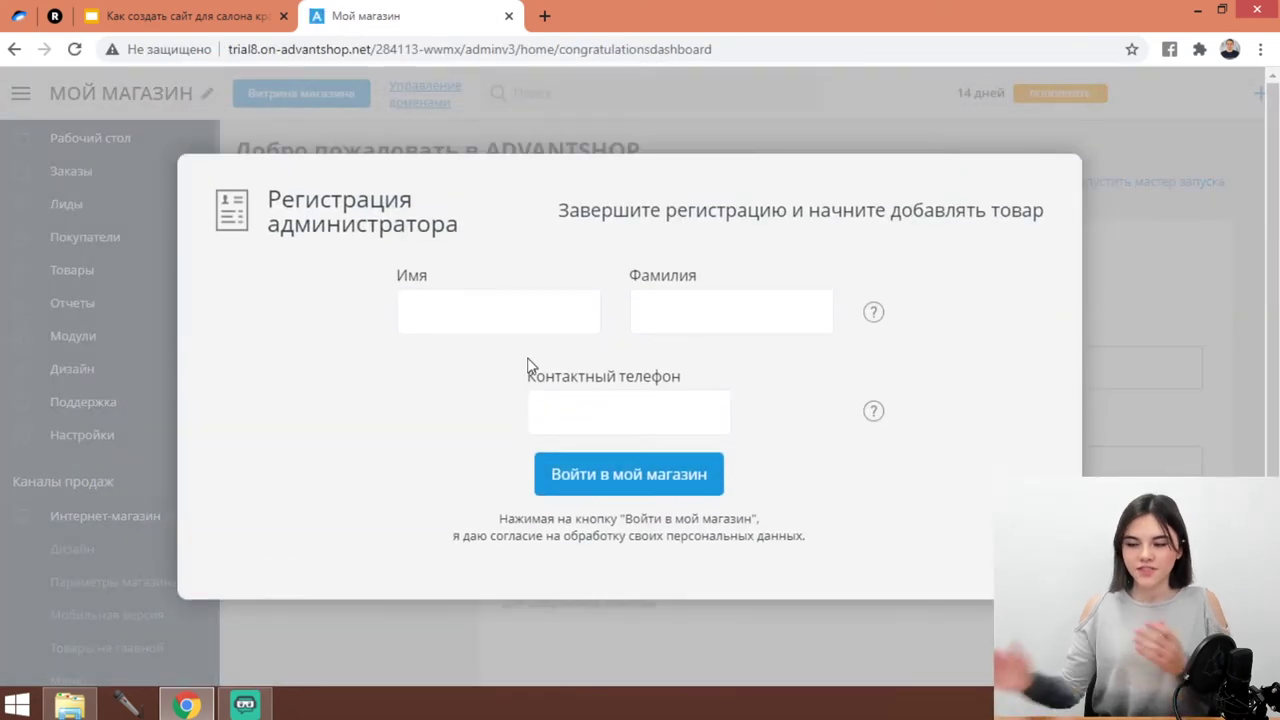
key(BackSpace)
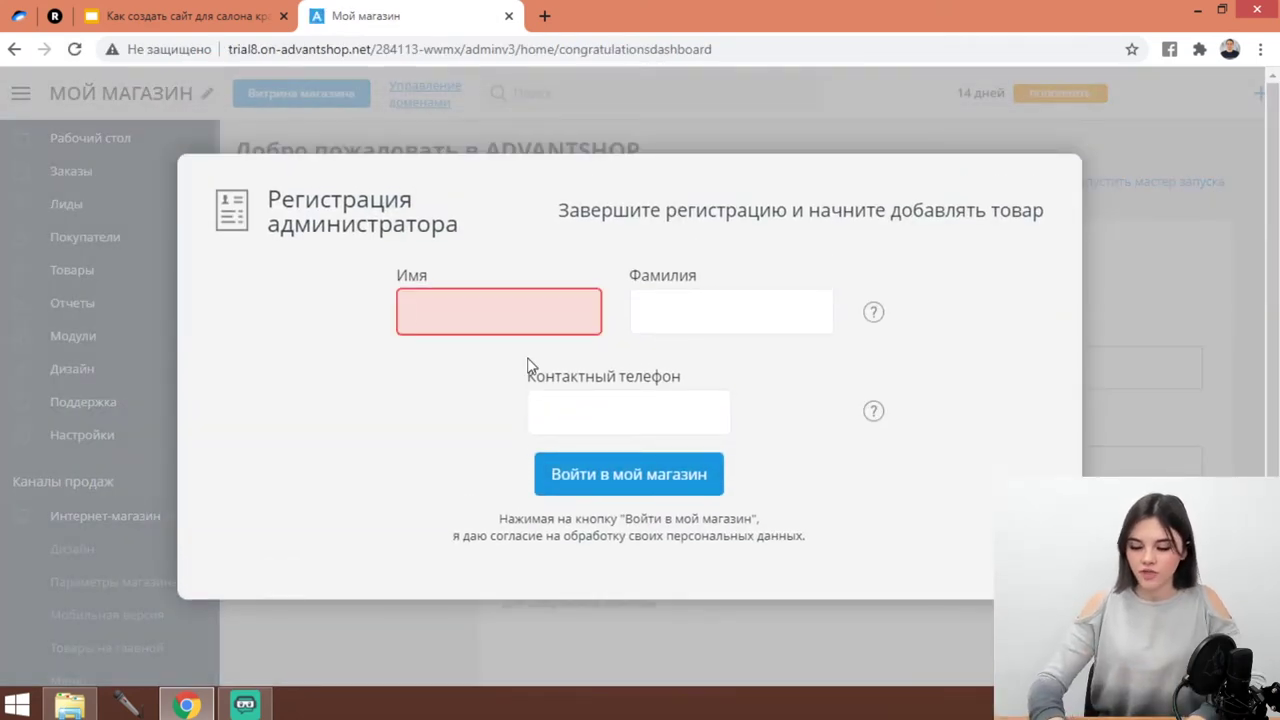
text(Мадина)
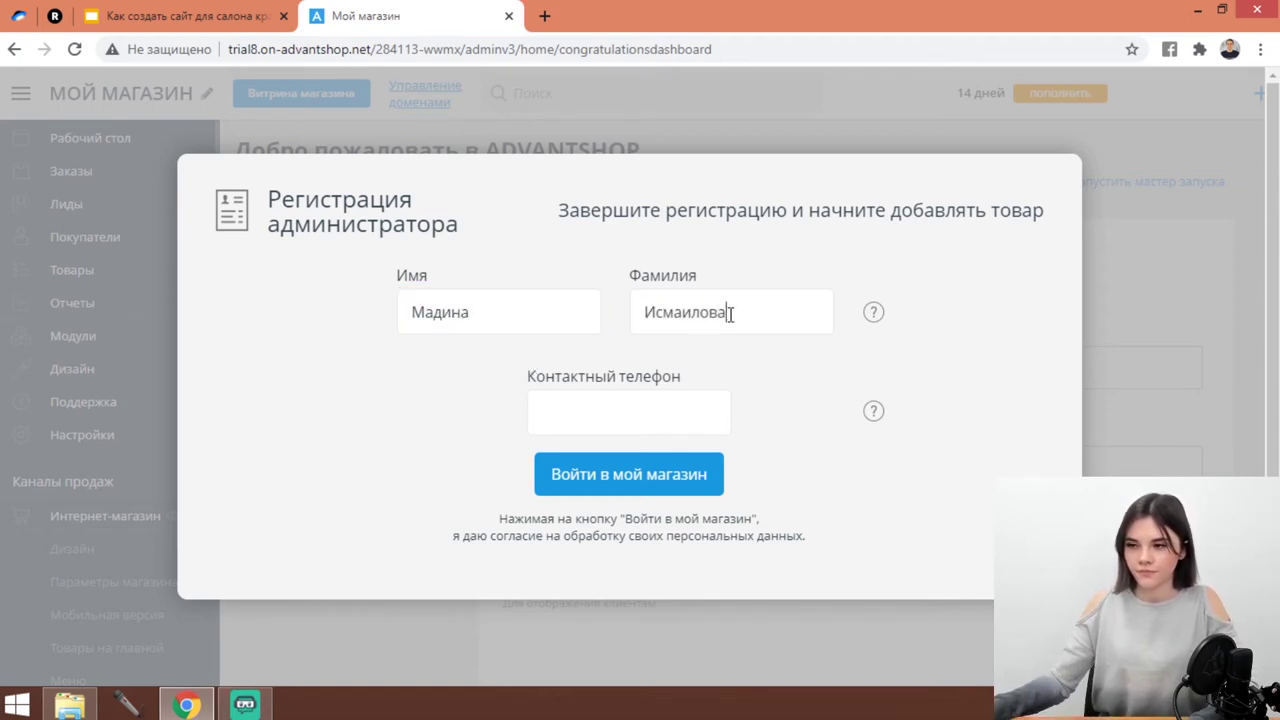
Enter the administrator's contact phone number and finish registration to reach quick setup.
click(662, 416)
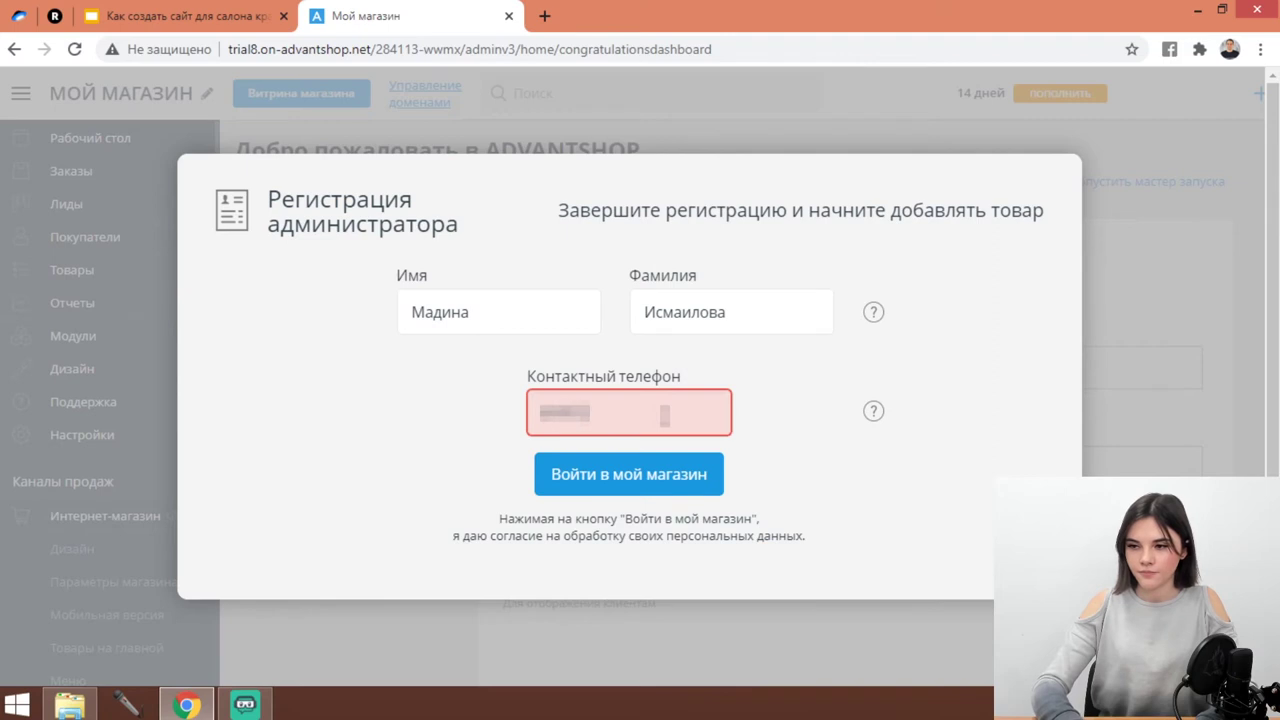
text(1234)
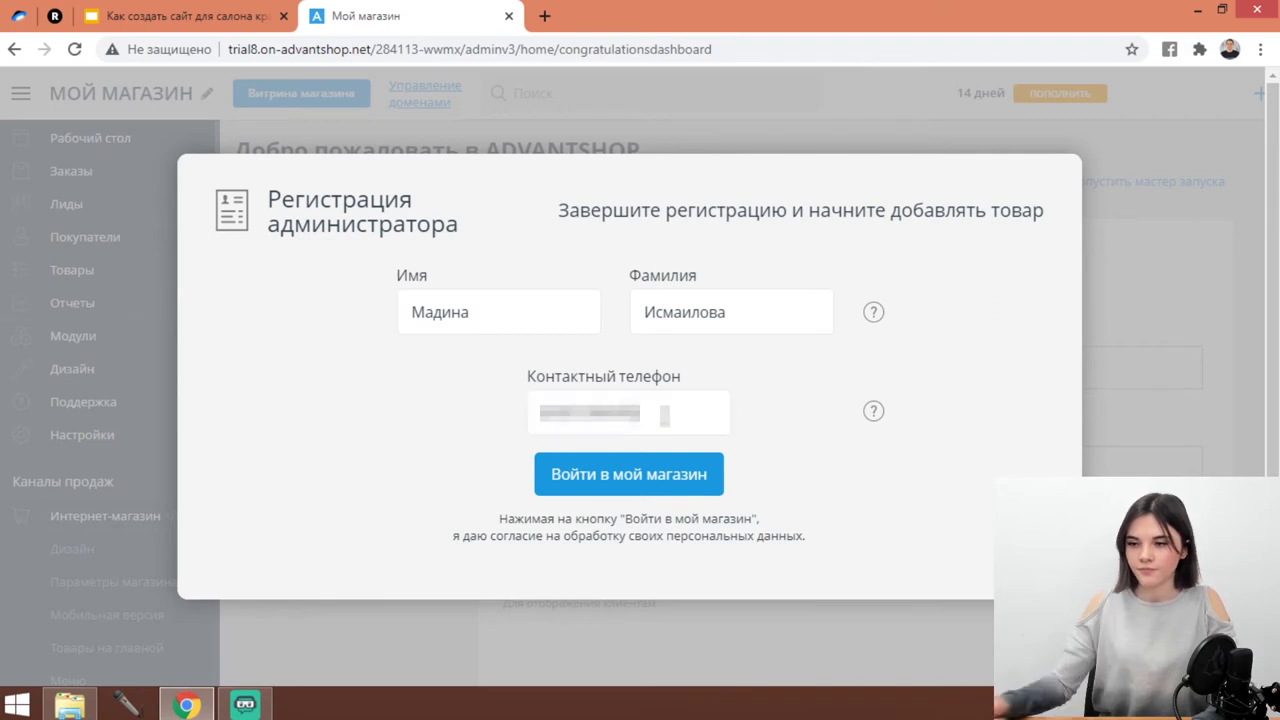
click(648, 478)
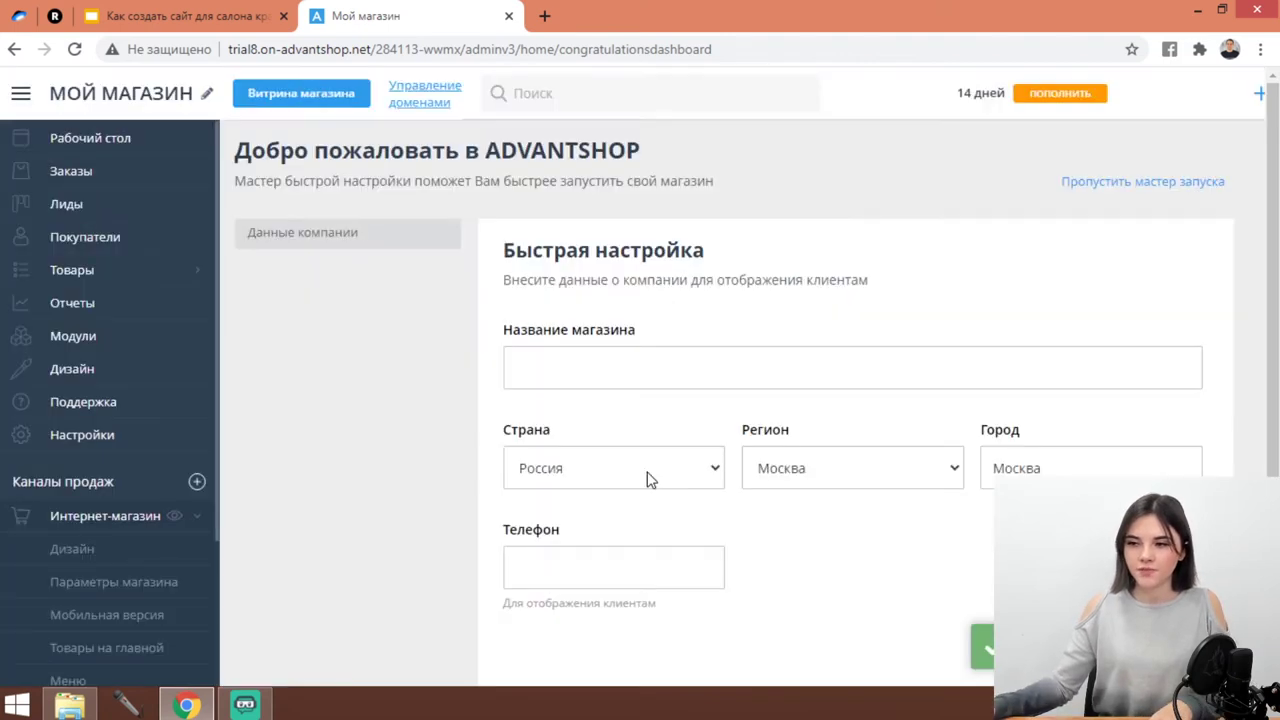
Switch on Активность under Настройки > Бронирование, then view the booking Журнал записей.
click(71, 434)
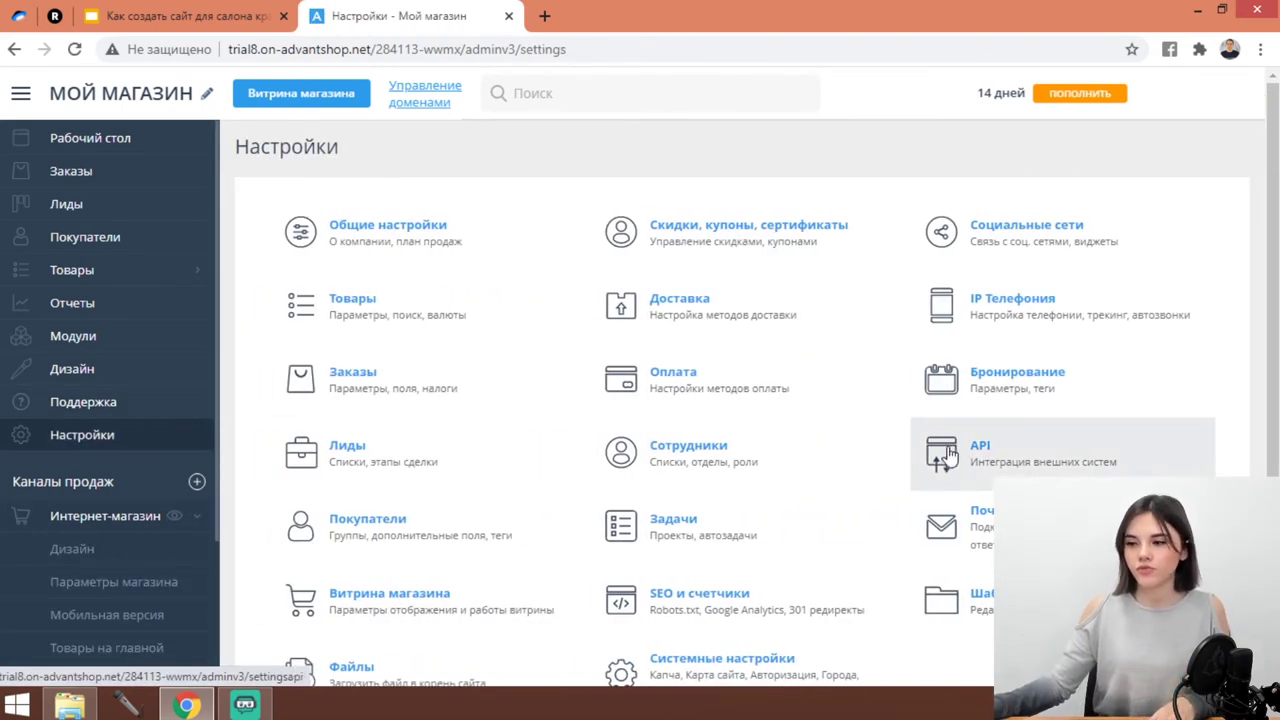
scroll(983, 585, down, 1)
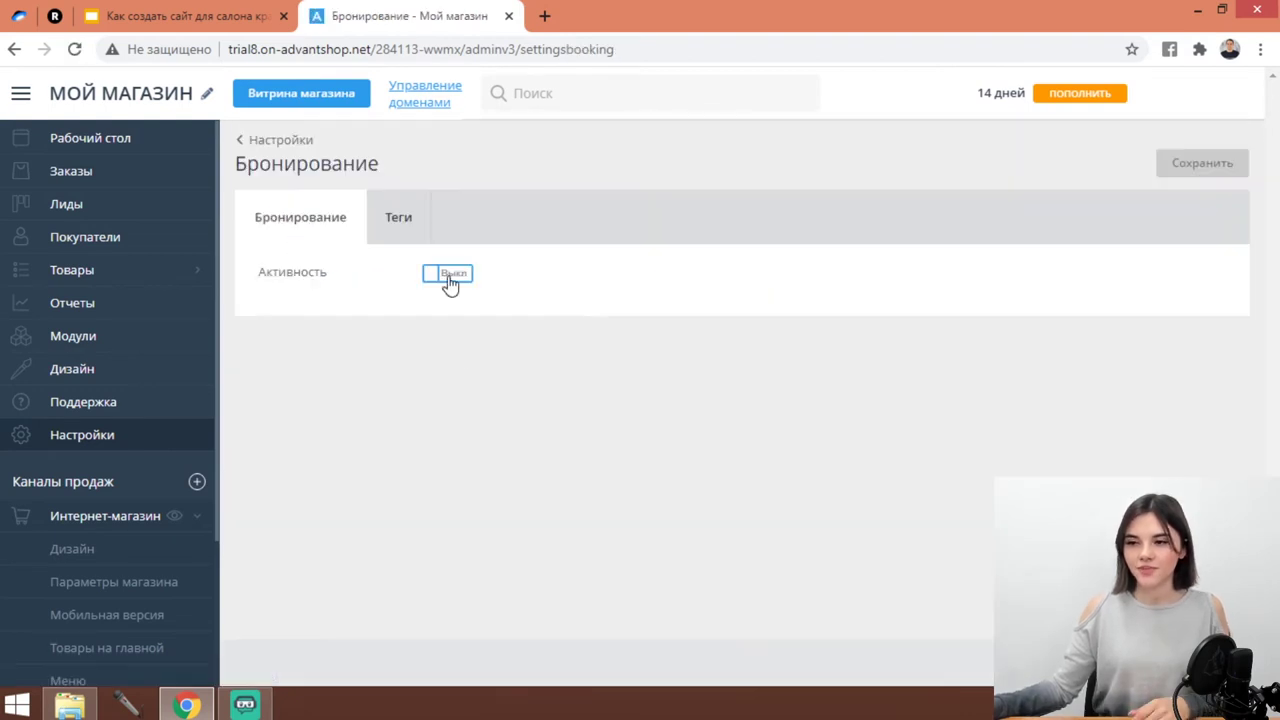
click(450, 284)
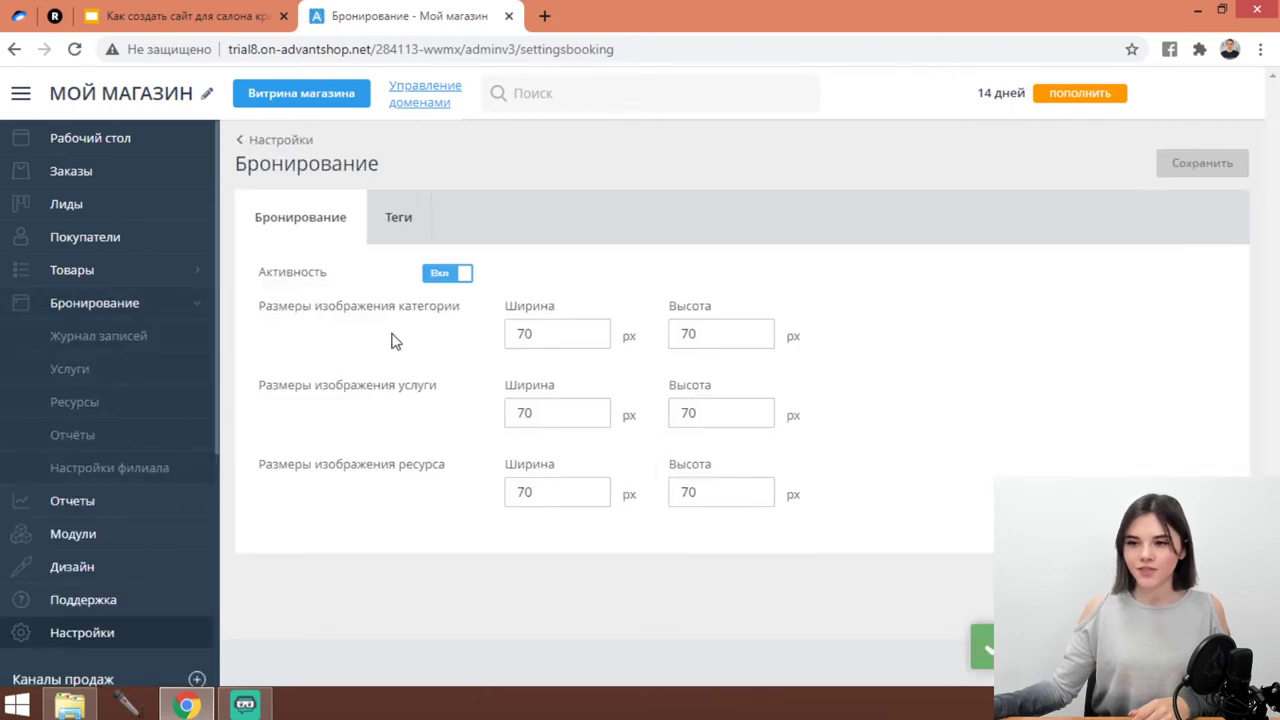
click(52, 342)
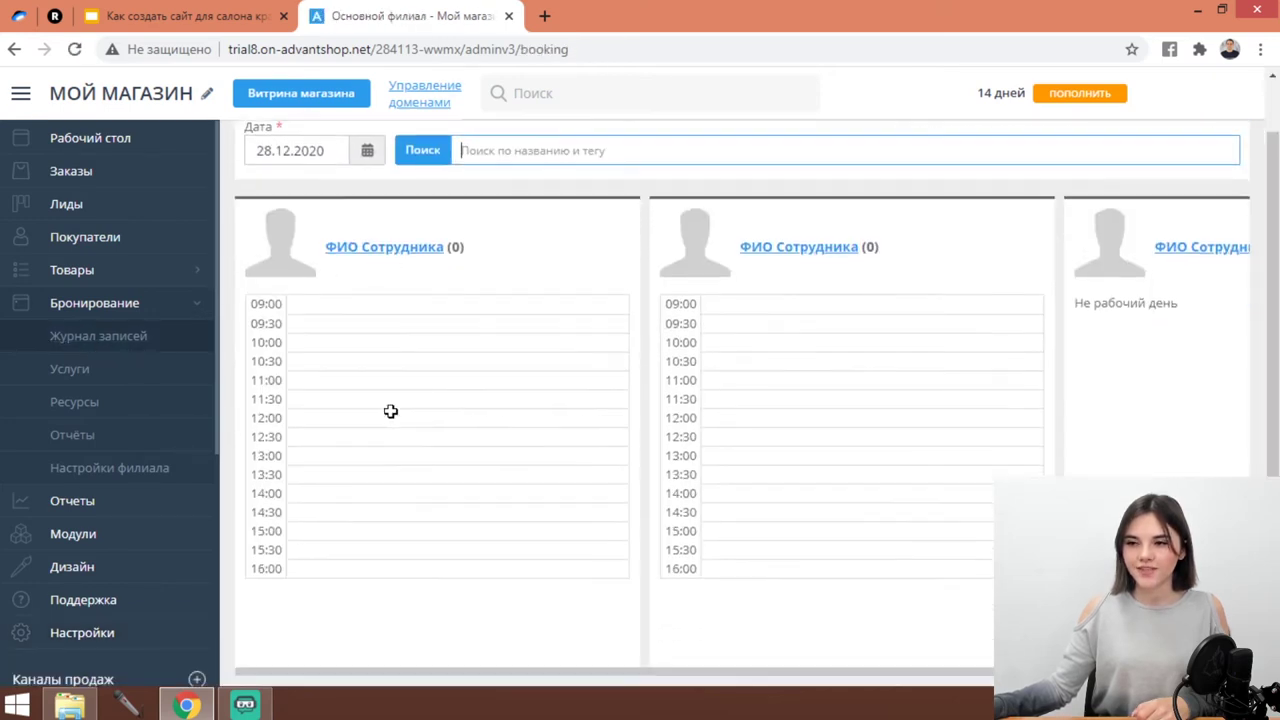
Review booking Услуги and the main branch's Адрес and Телефоны, then list sales channels.
click(120, 378)
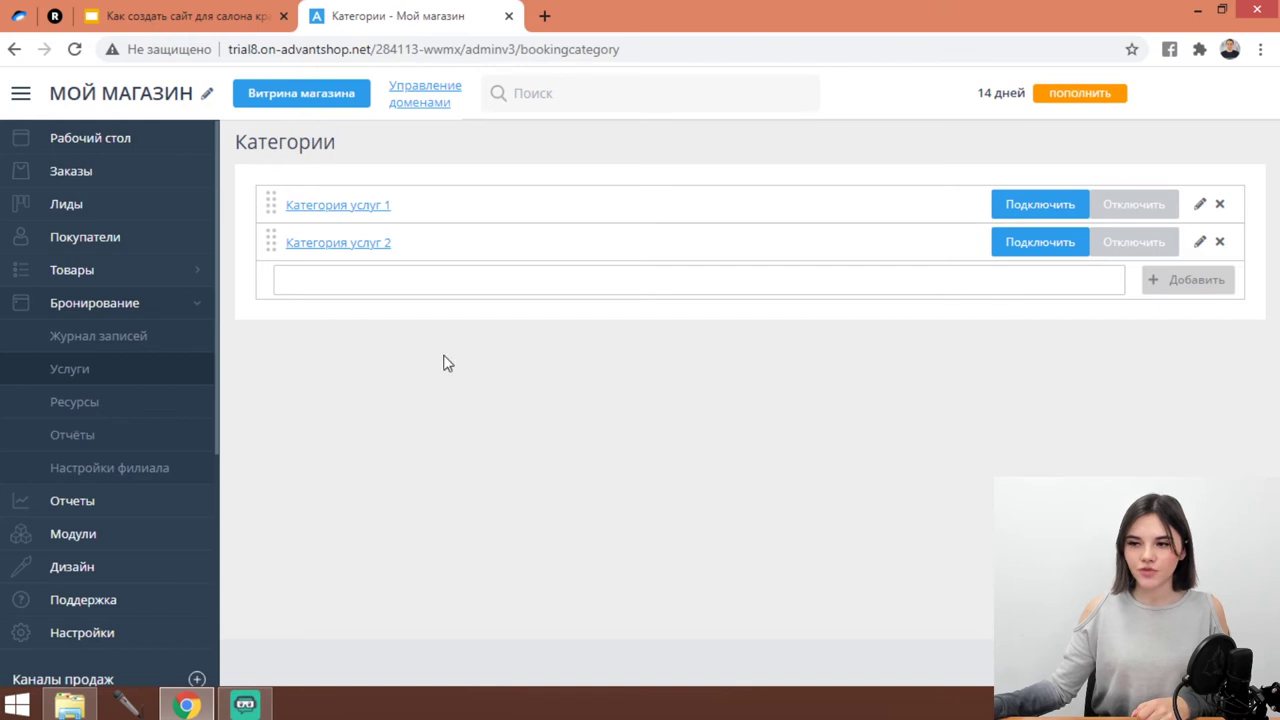
click(127, 469)
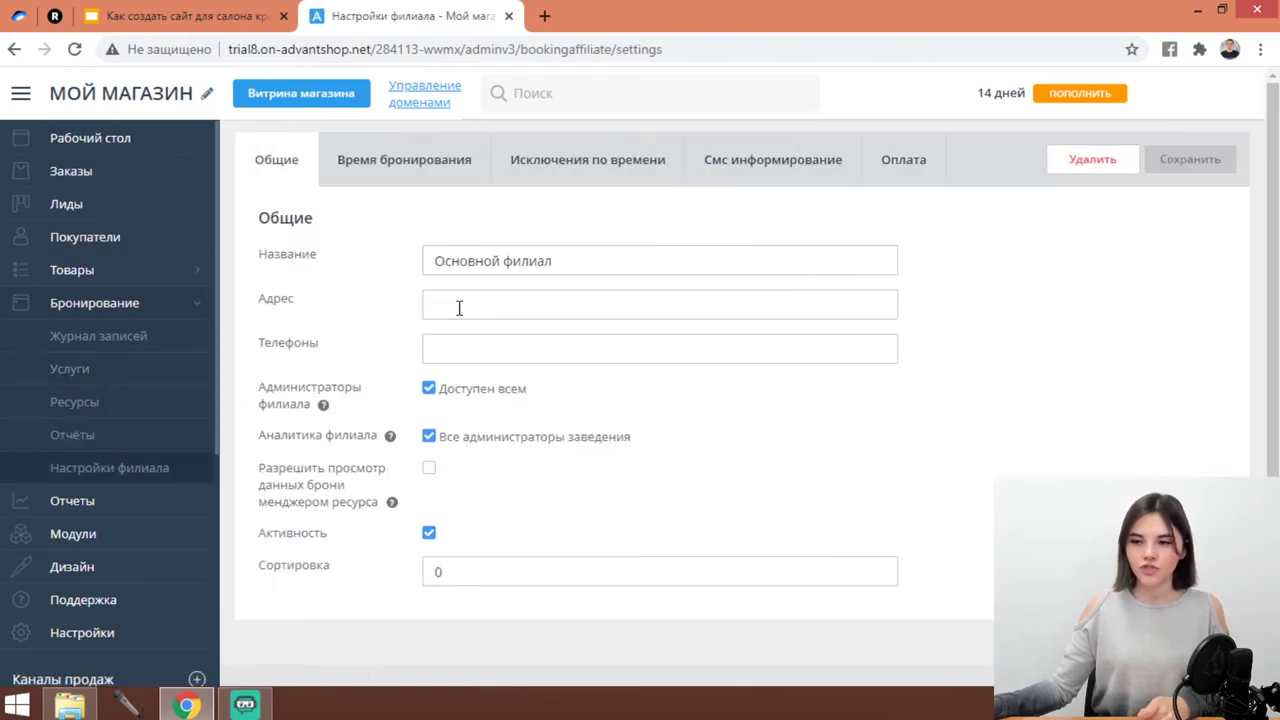
click(459, 306)
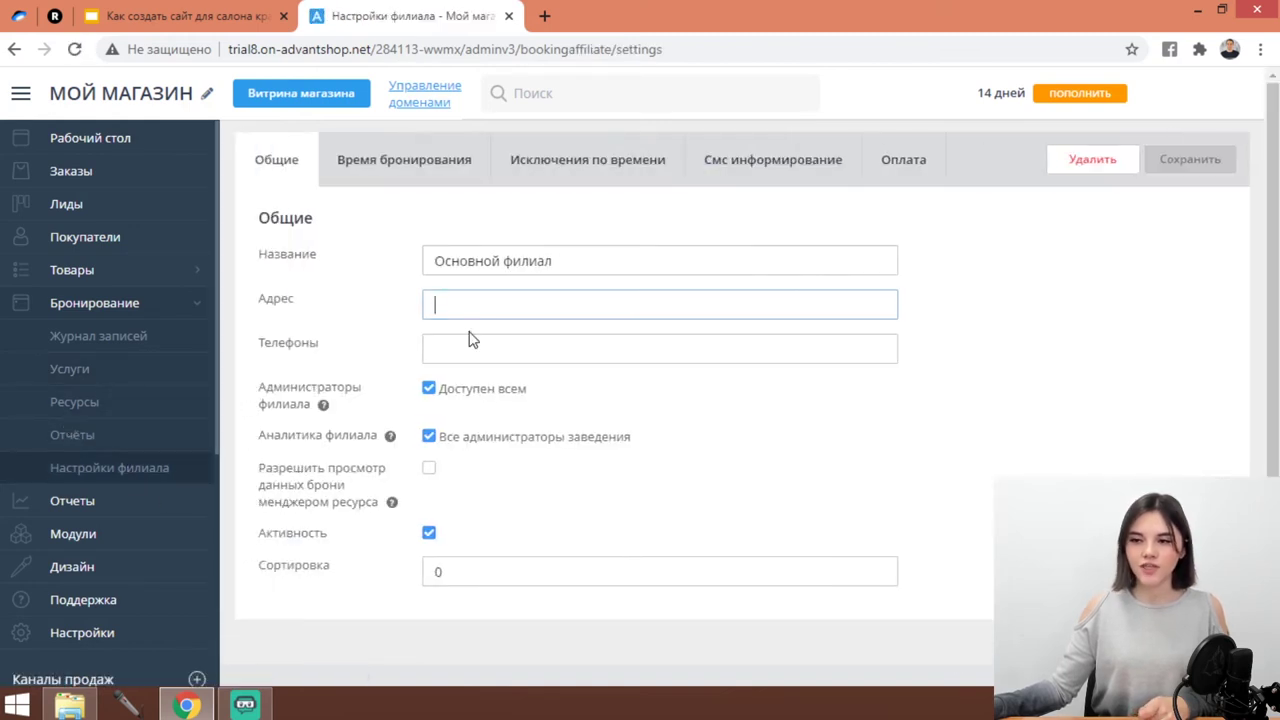
click(471, 345)
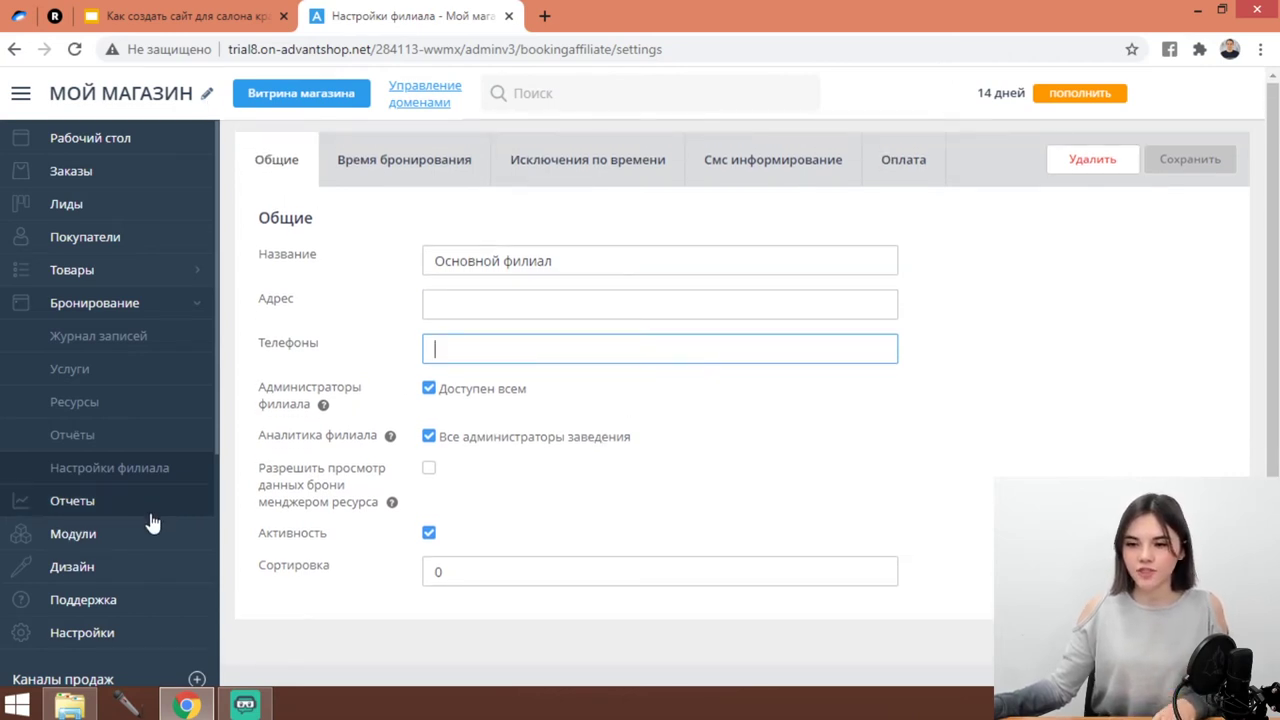
scroll(149, 523, down, 3)
click(205, 470)
Add the Воронки продаж sales channel to the store.
click(196, 396)
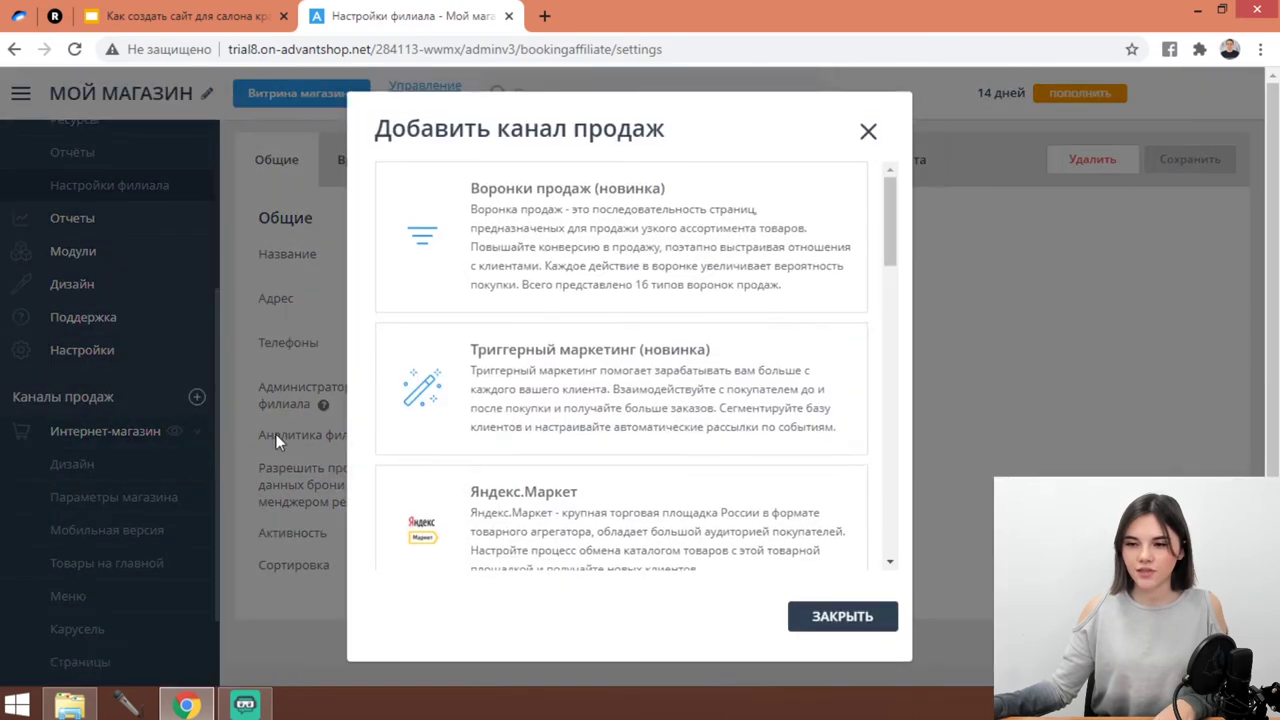
click(624, 306)
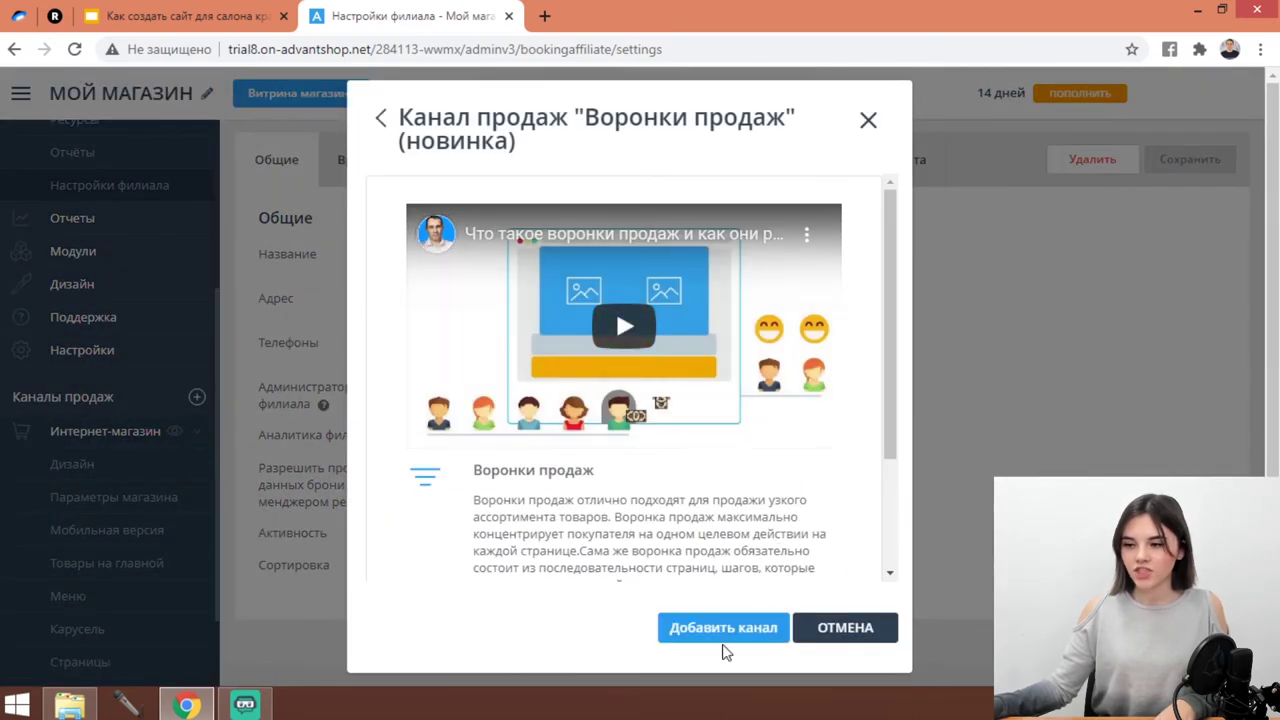
click(731, 630)
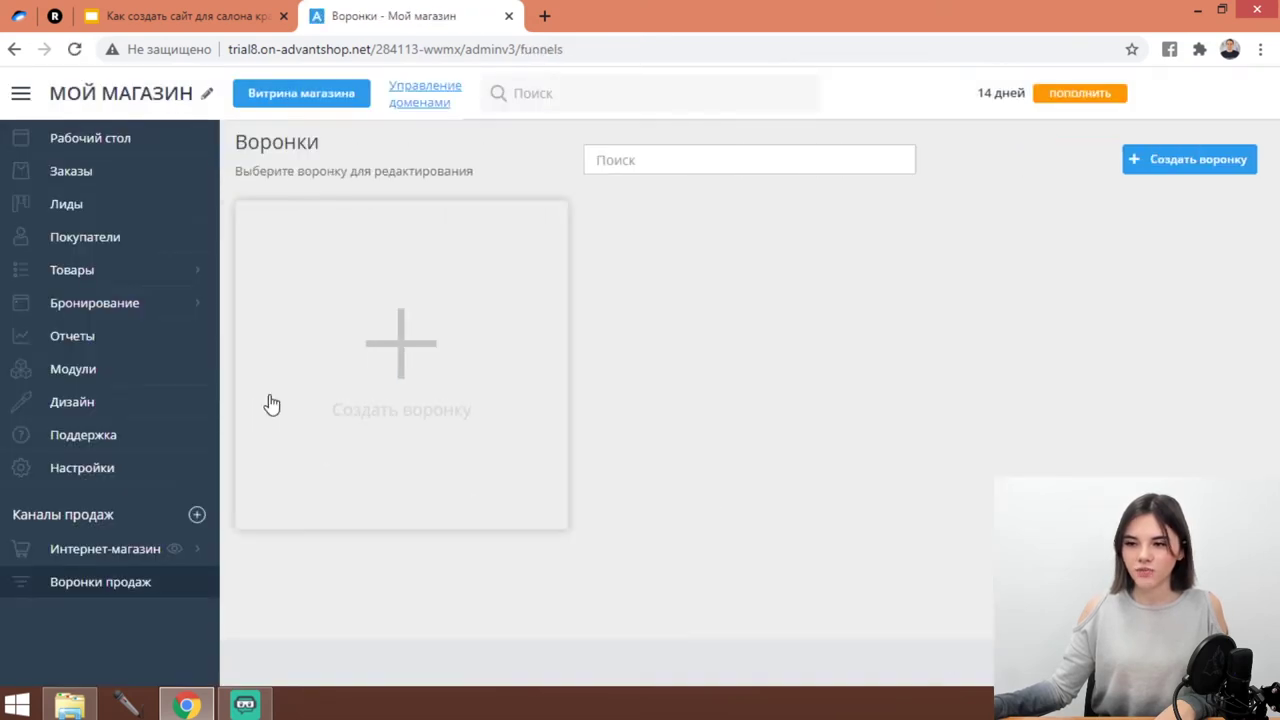
Create a blank-template funnel named 'Салон красоты'.
click(498, 453)
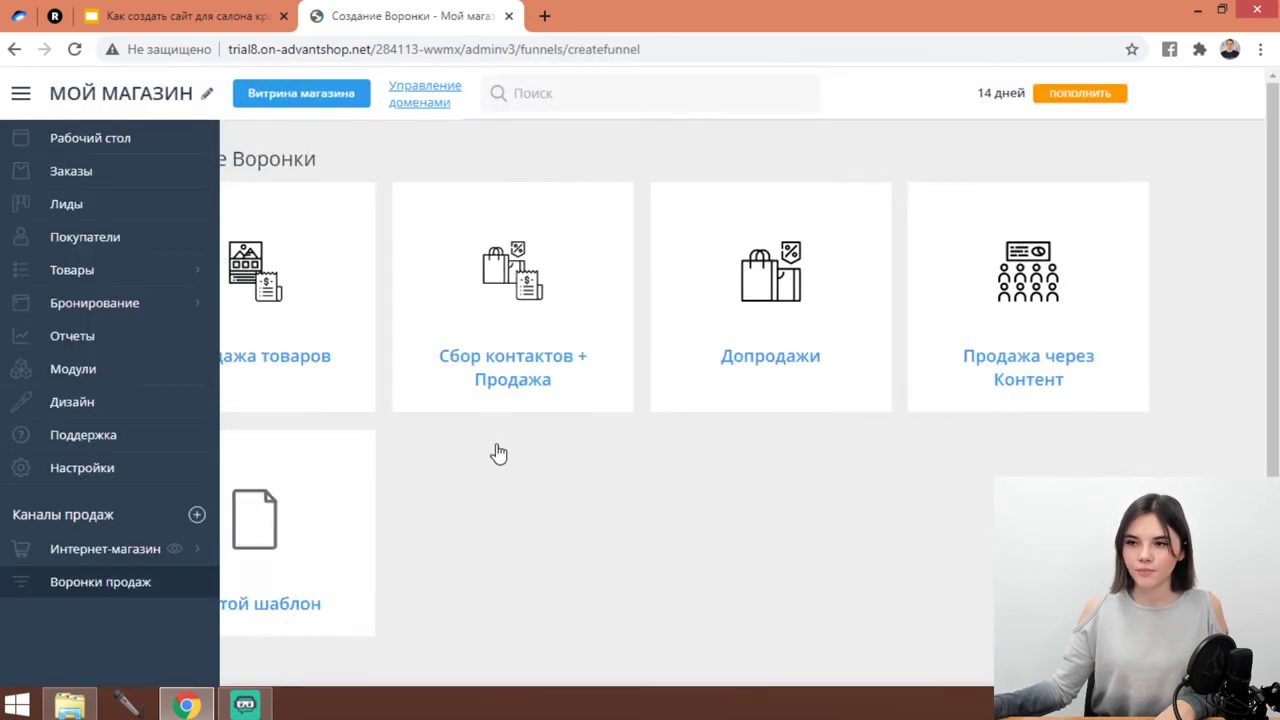
click(330, 568)
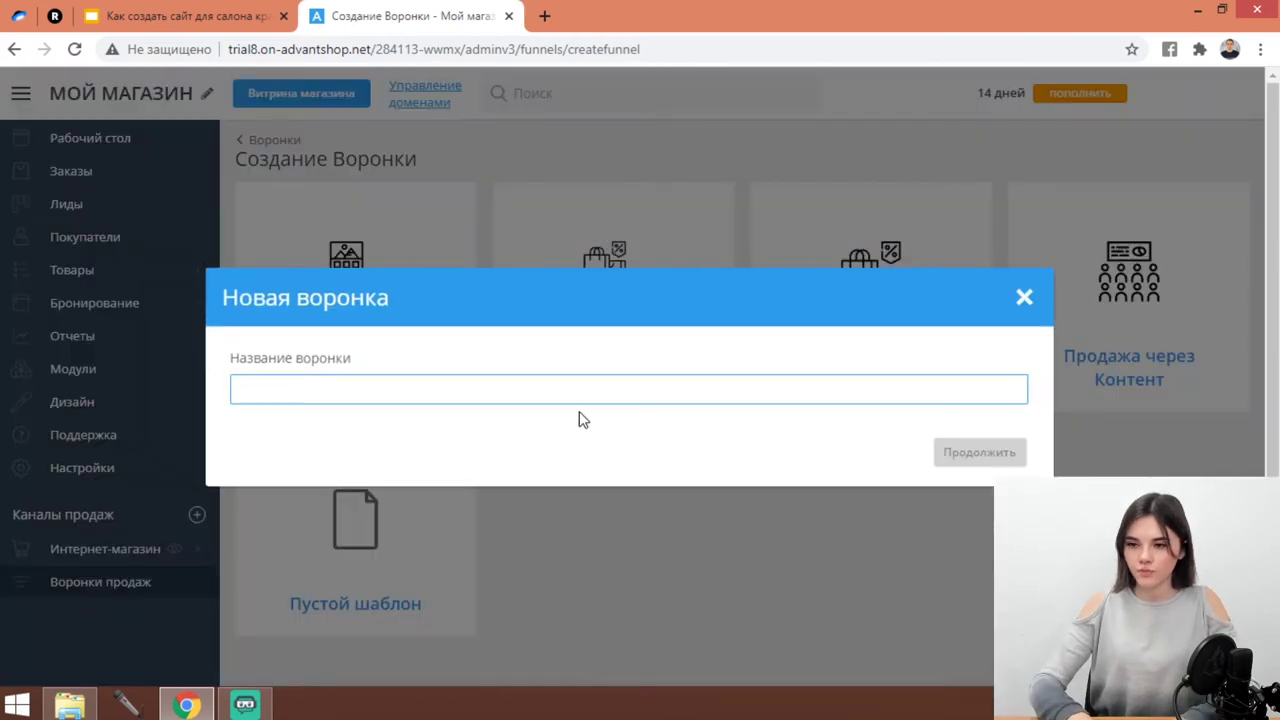
text(Салон красоты)
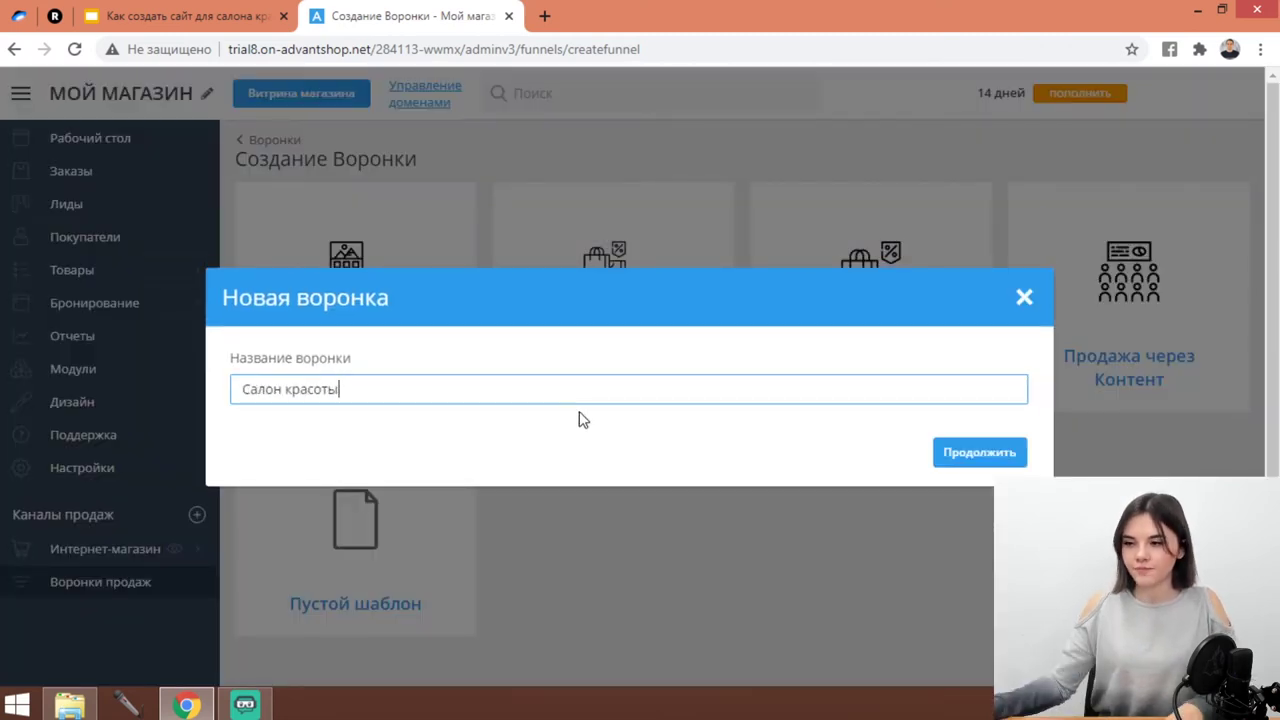
click(975, 451)
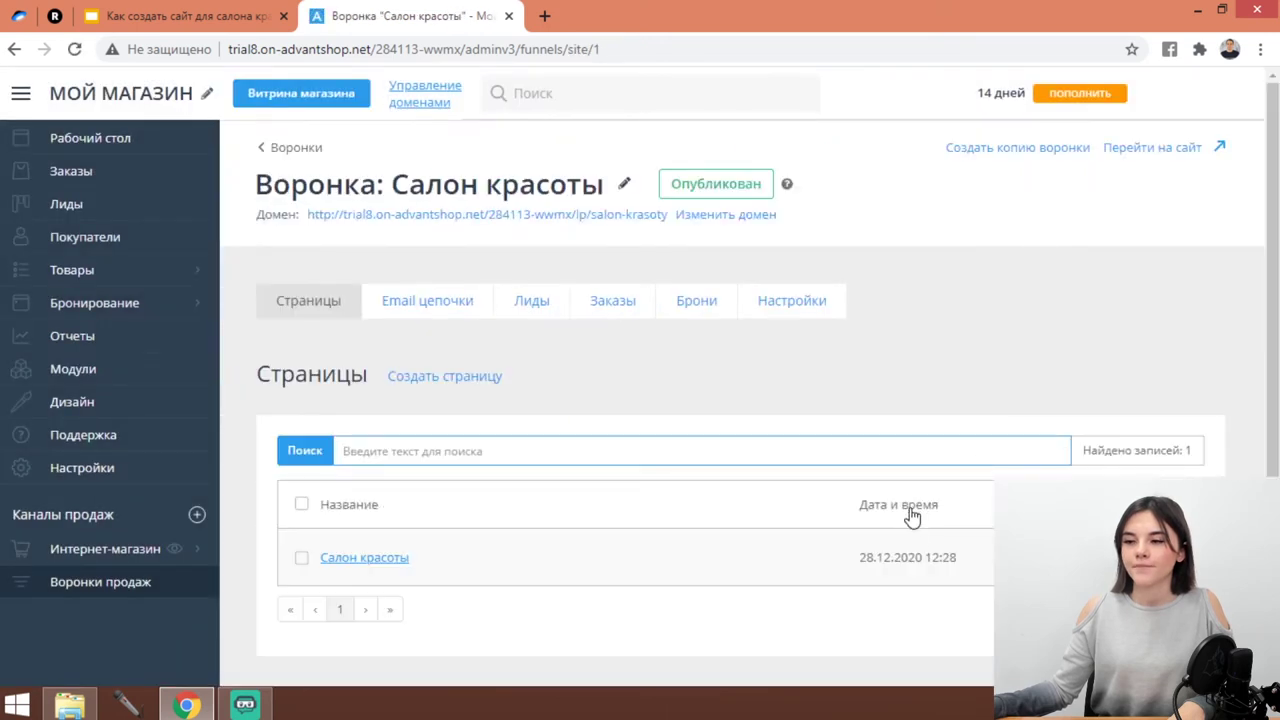
Open the Салон красоты page and add a header block with a centred logo.
click(401, 562)
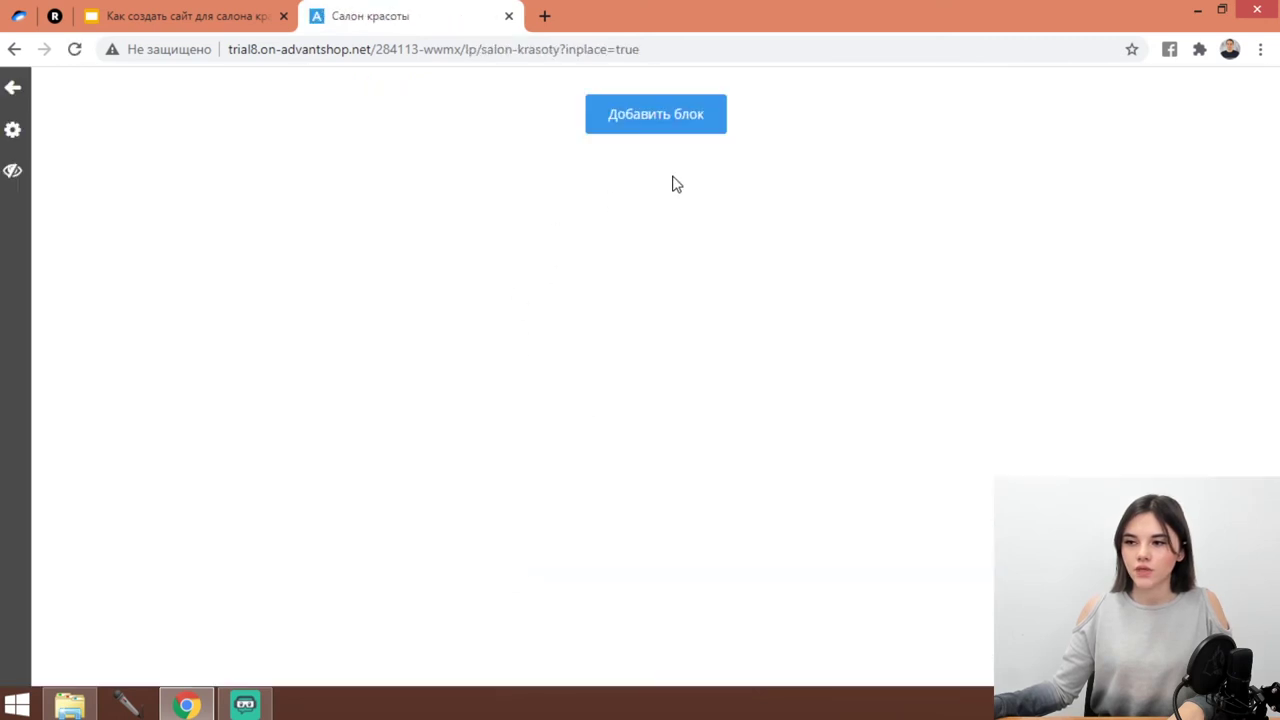
click(654, 126)
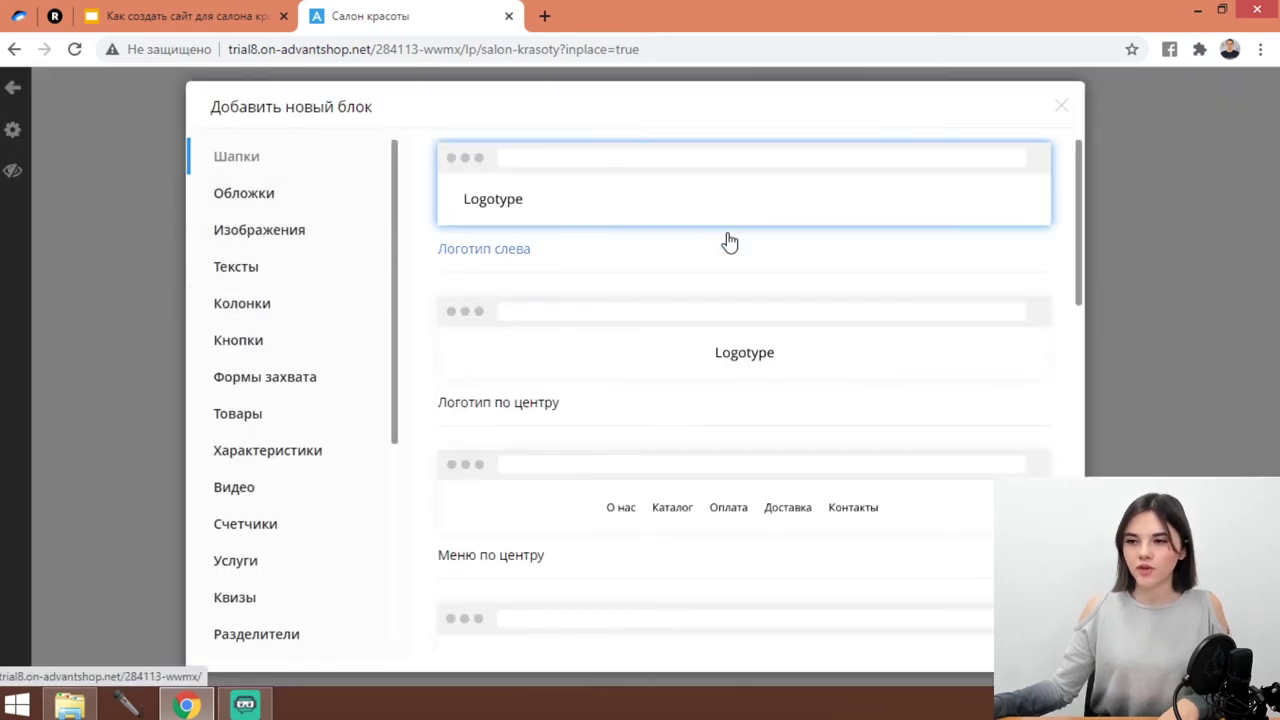
click(781, 358)
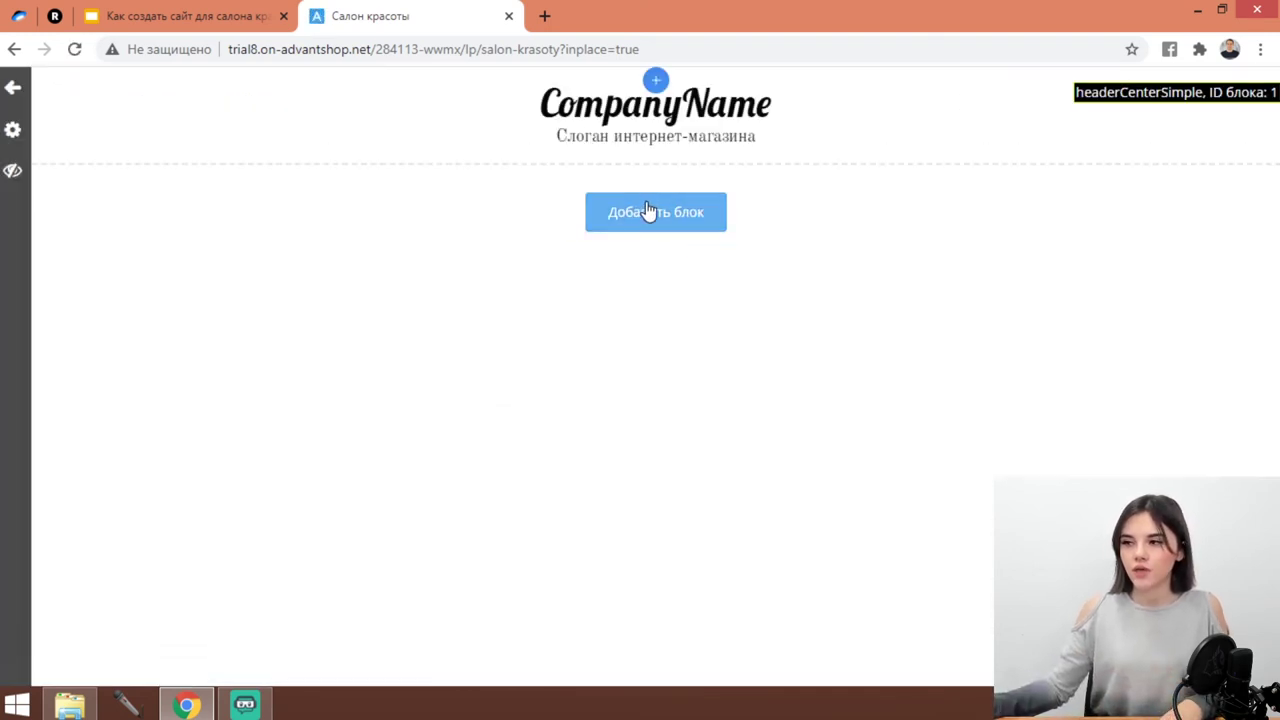
Check the header logo text 'Salon' in Генерация логотипа, close it unchanged, reopen the block catalogue.
mouse_move(720, 118)
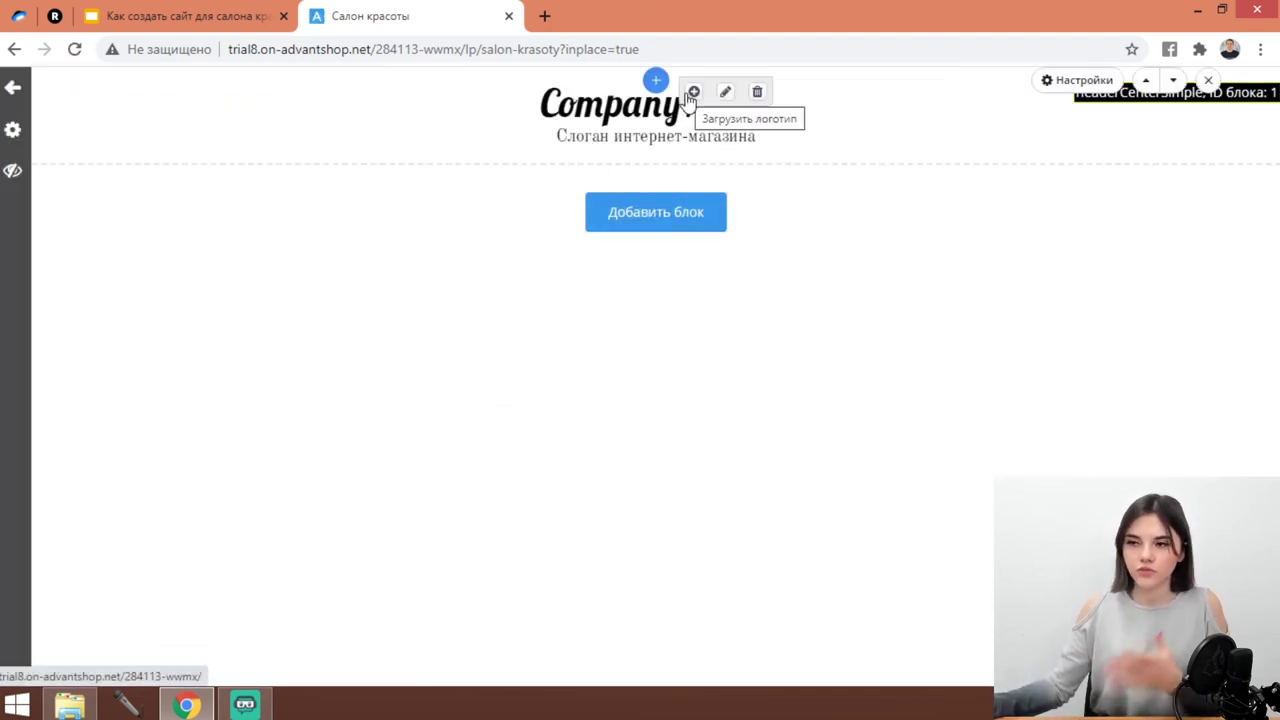
click(725, 92)
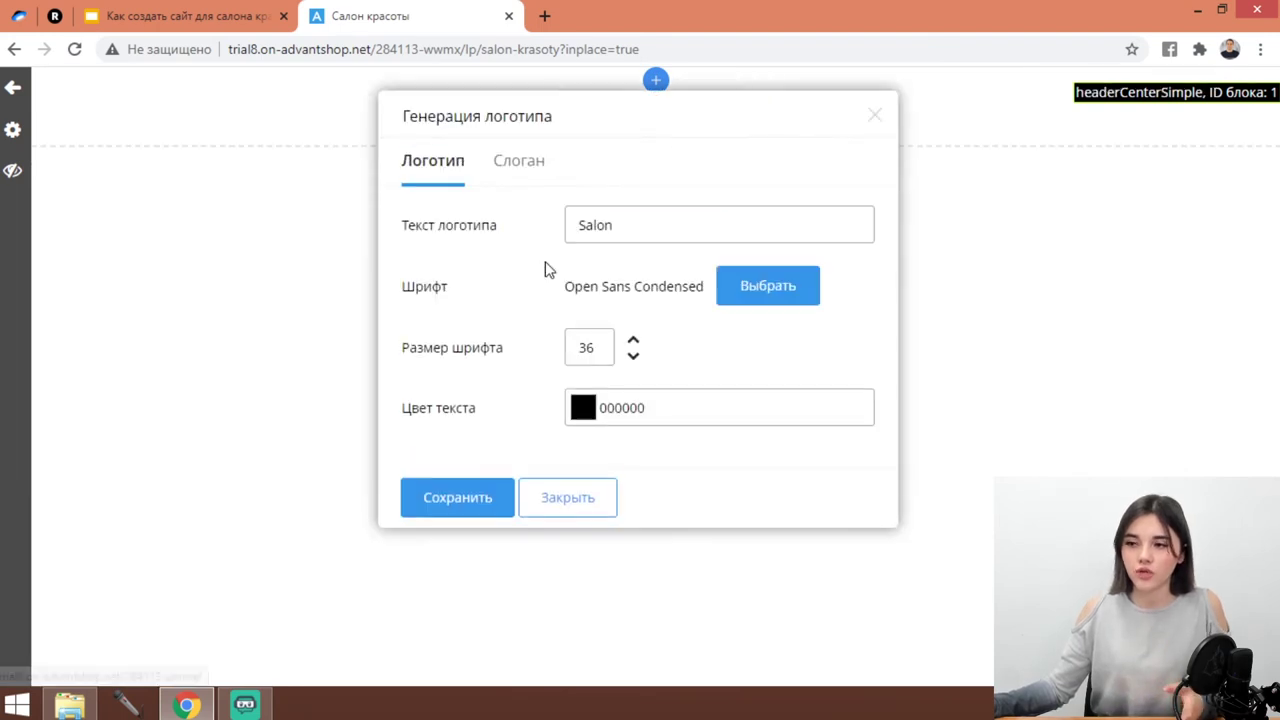
drag(631, 235, 558, 246)
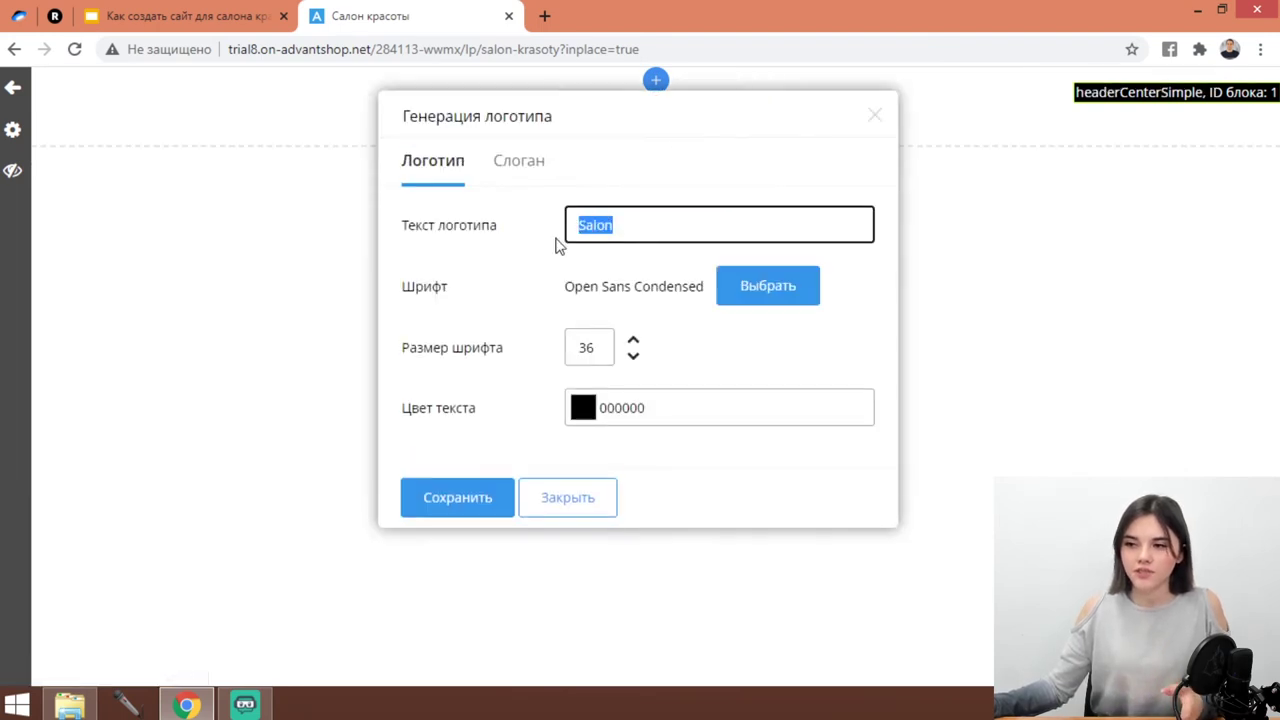
click(572, 505)
click(648, 200)
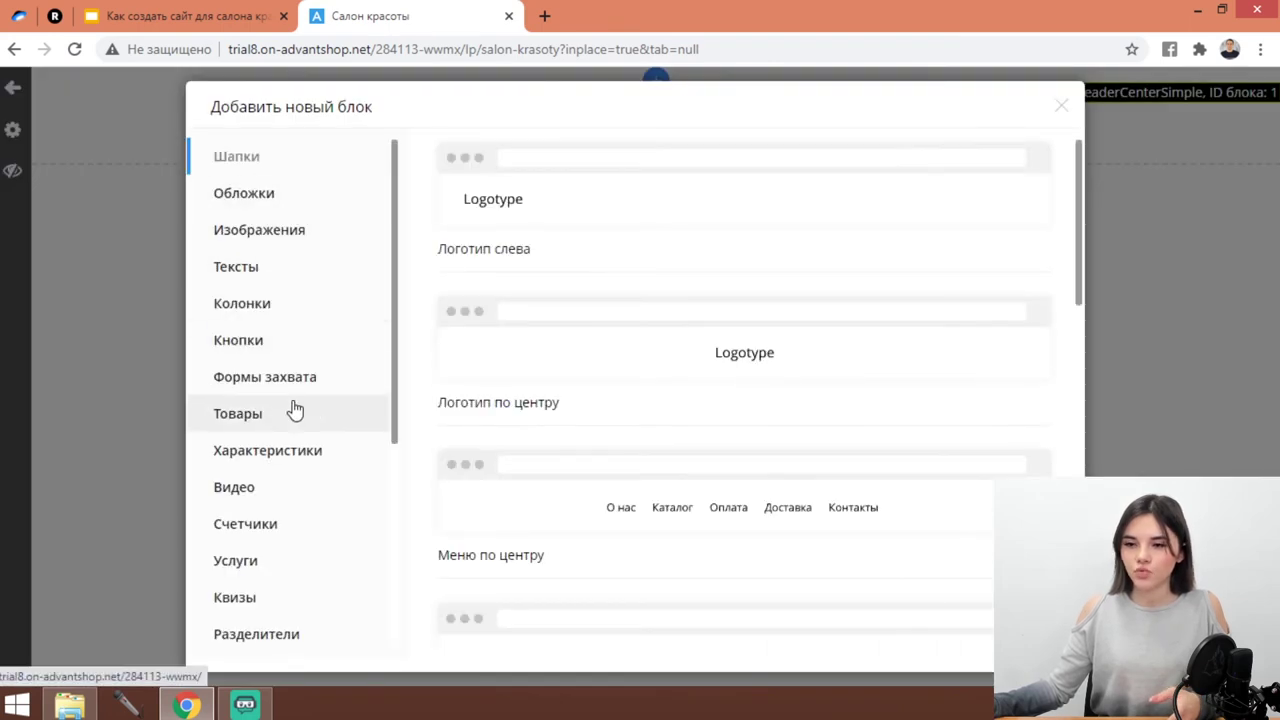
Add the Услуги, аккордеон block and expand its Трансформер дизайна item.
click(257, 560)
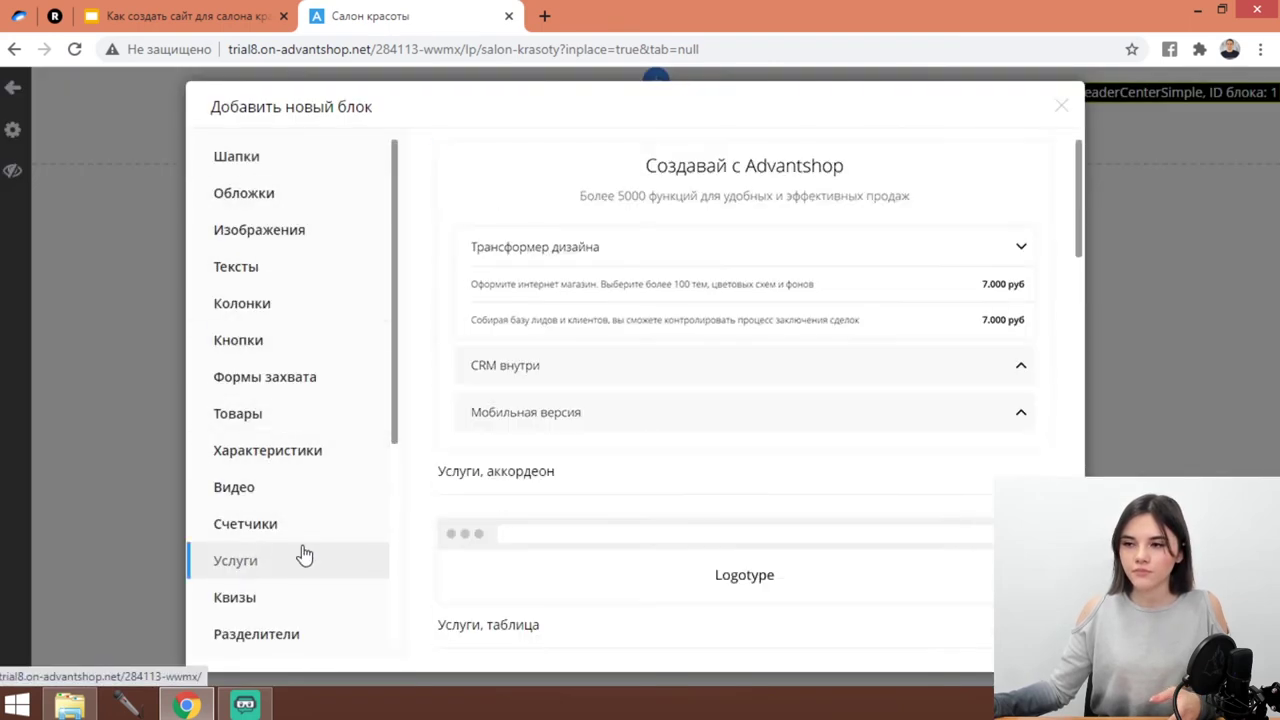
click(750, 335)
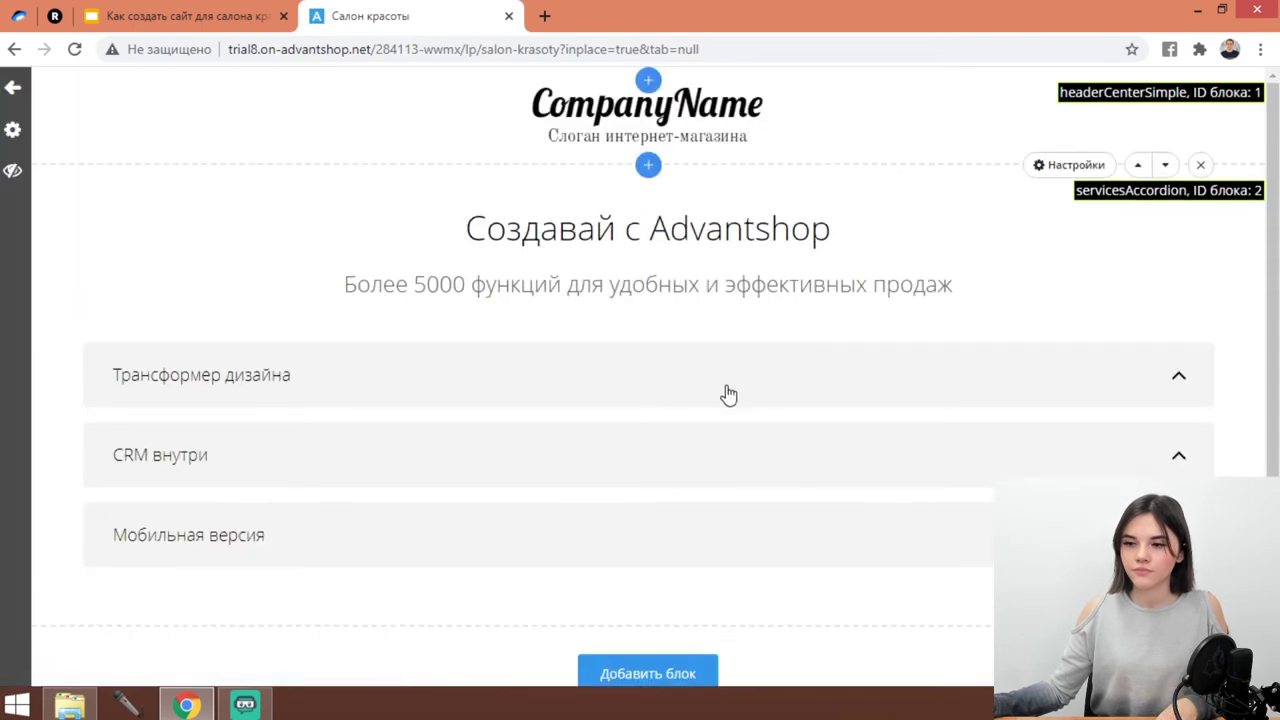
scroll(713, 404, down, 1)
scroll(711, 403, up, 1)
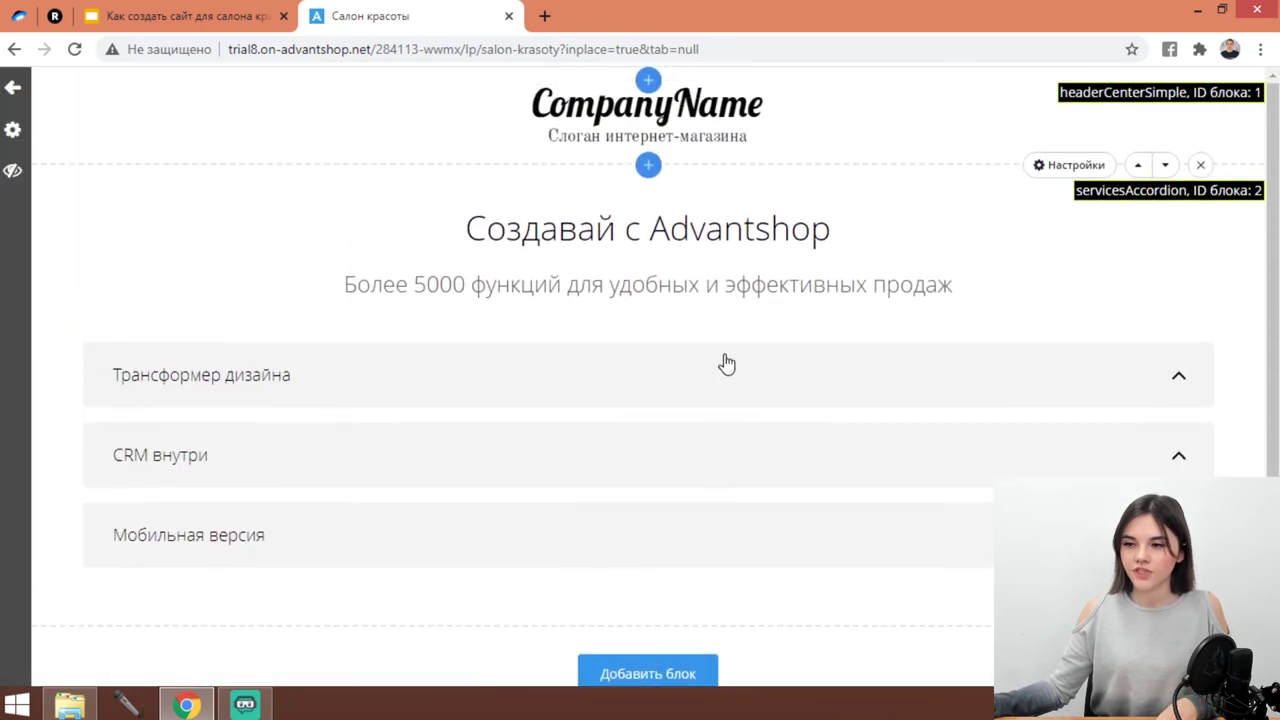
click(979, 404)
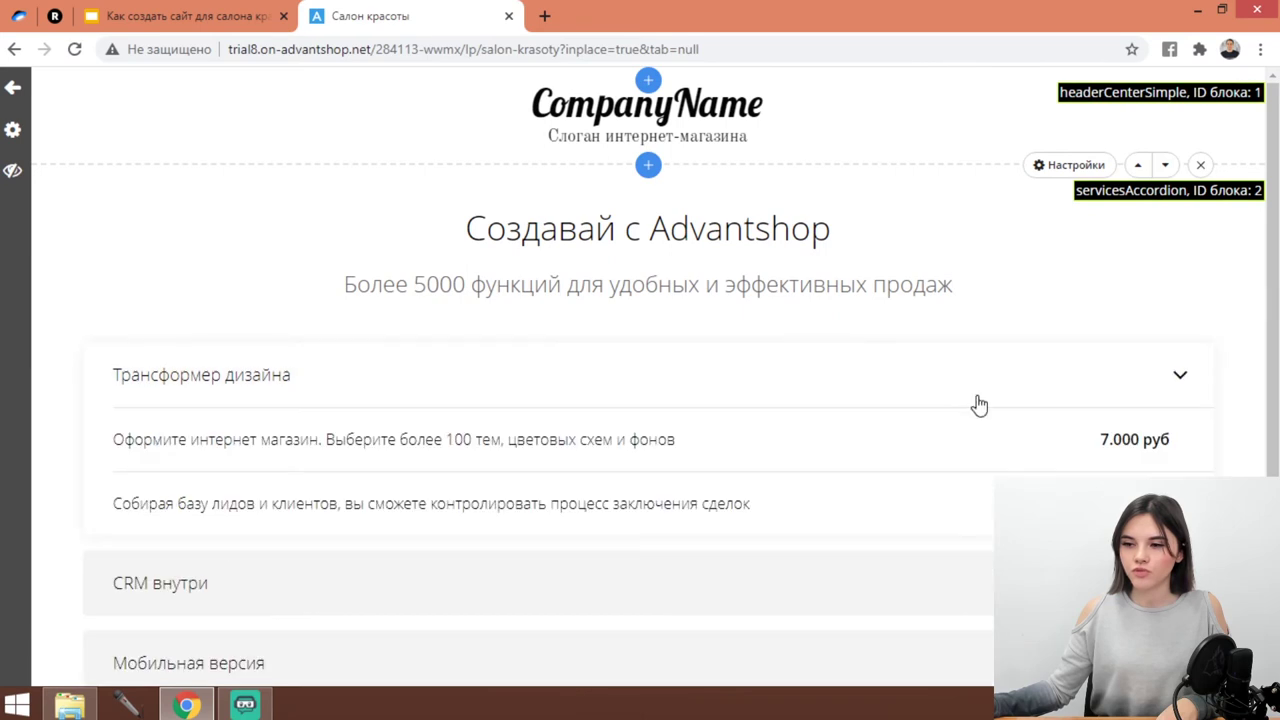
Review the first service's price and description in the block's Услуги settings, then cancel.
click(1072, 165)
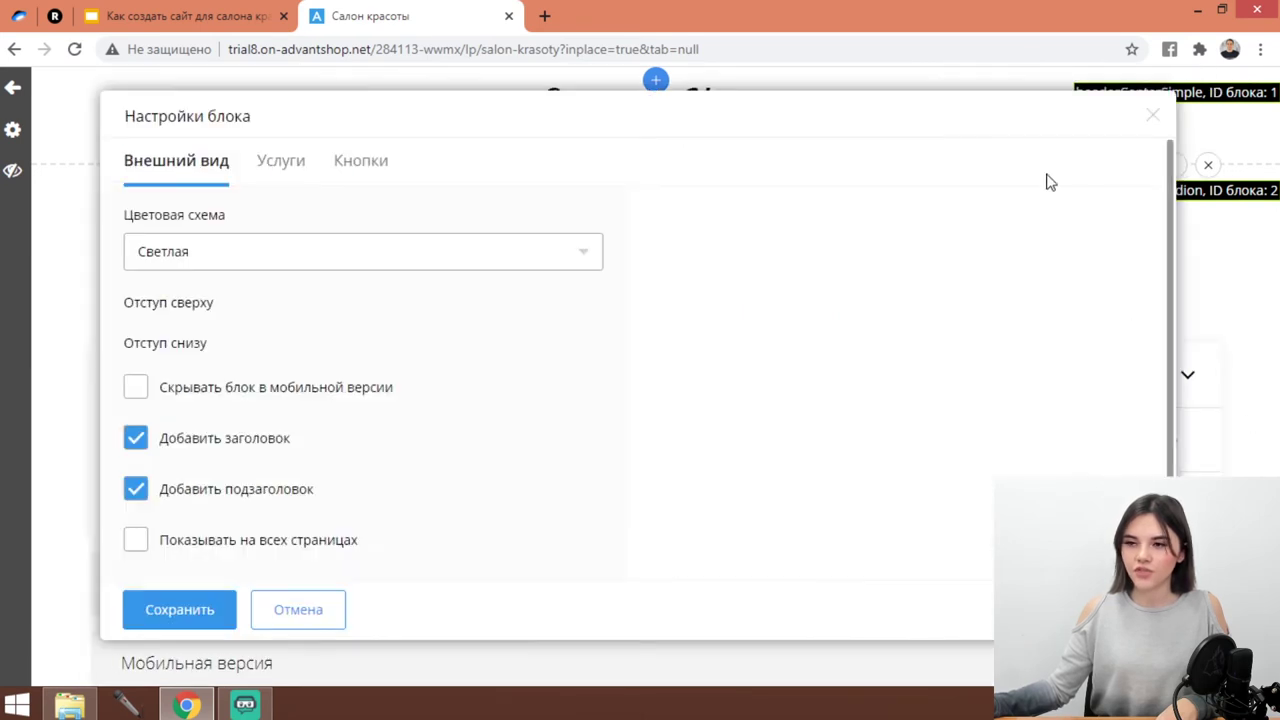
click(287, 180)
scroll(357, 350, down, 1)
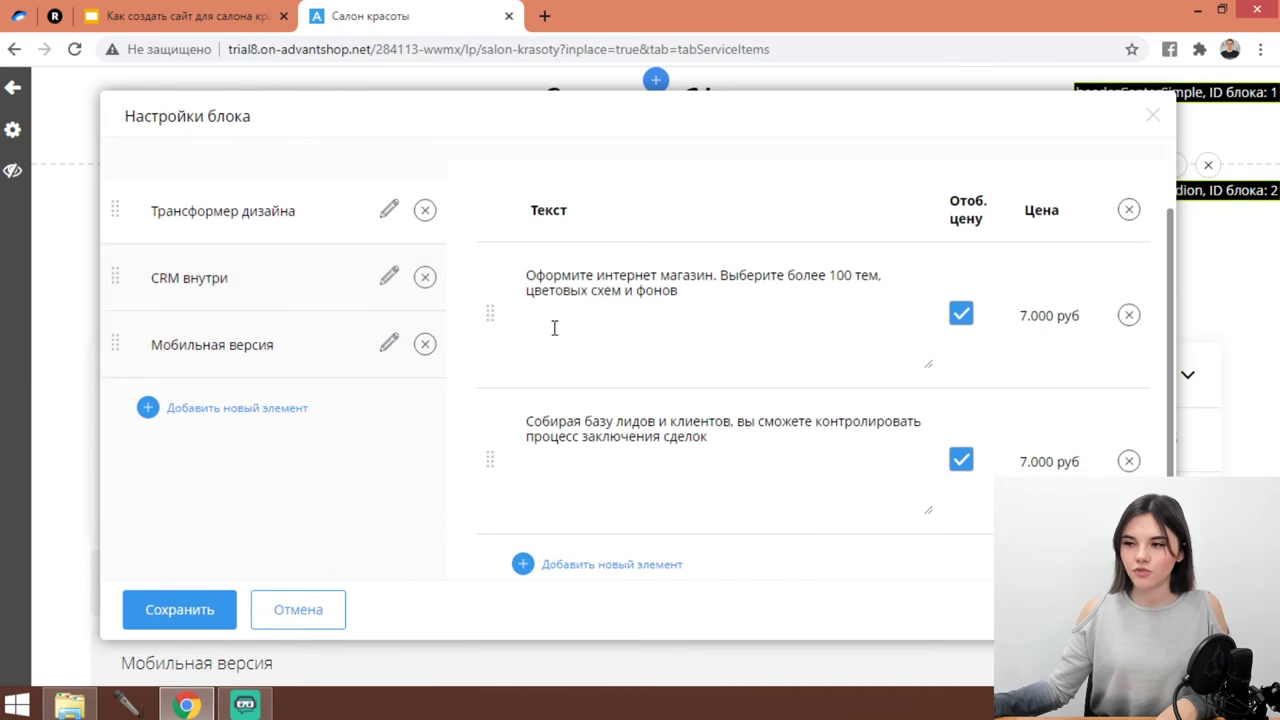
drag(1072, 316, 957, 330)
drag(758, 336, 521, 272)
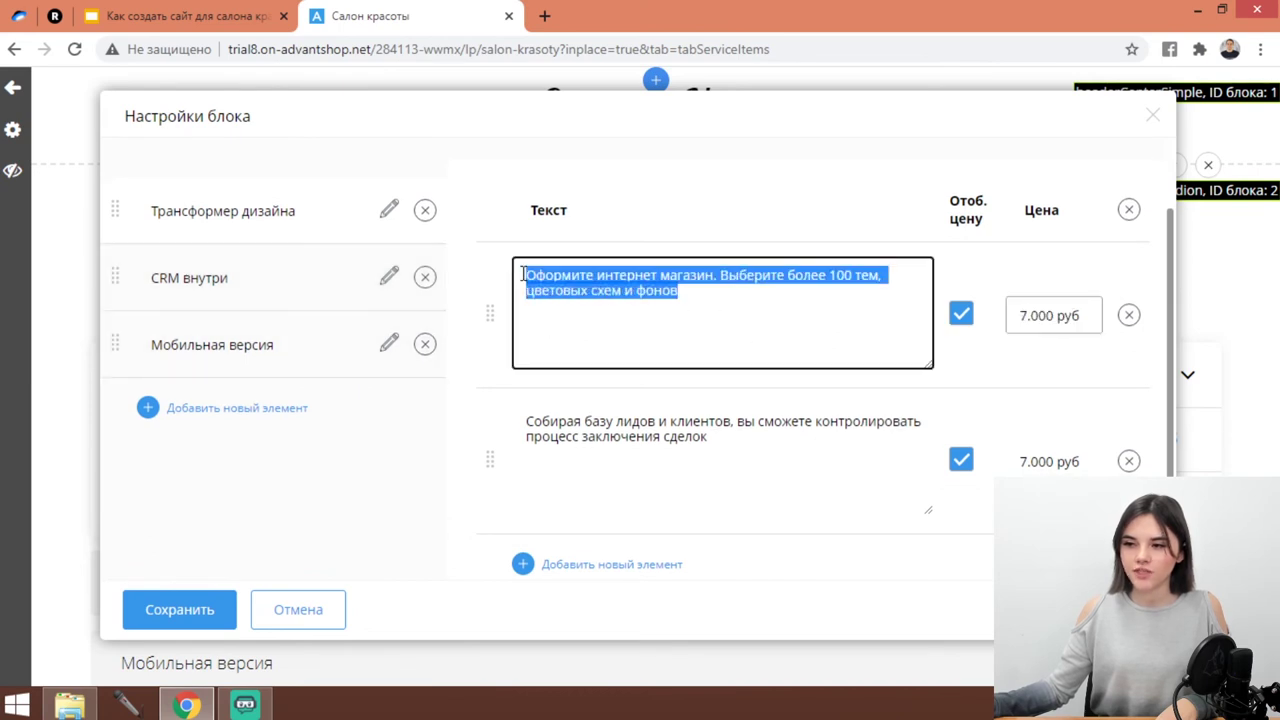
click(281, 614)
scroll(566, 377, down, 2)
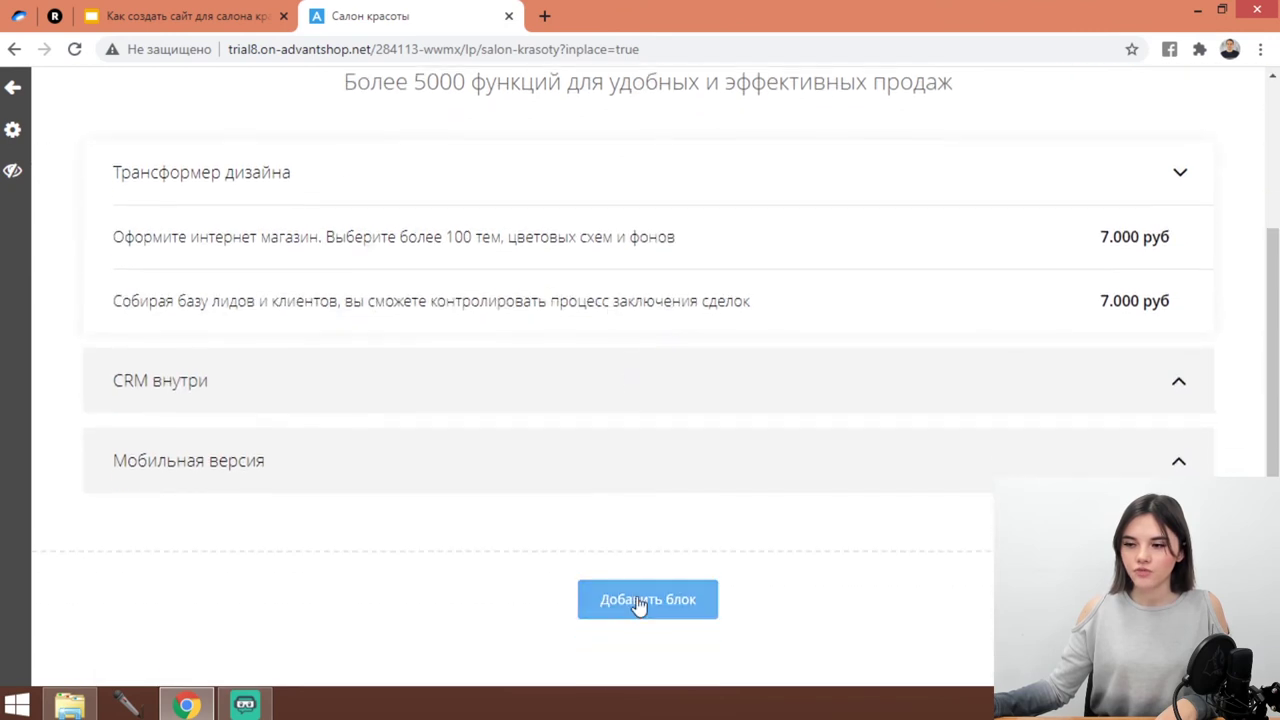
Browse the Бронирование block templates in the add-block catalogue.
click(639, 602)
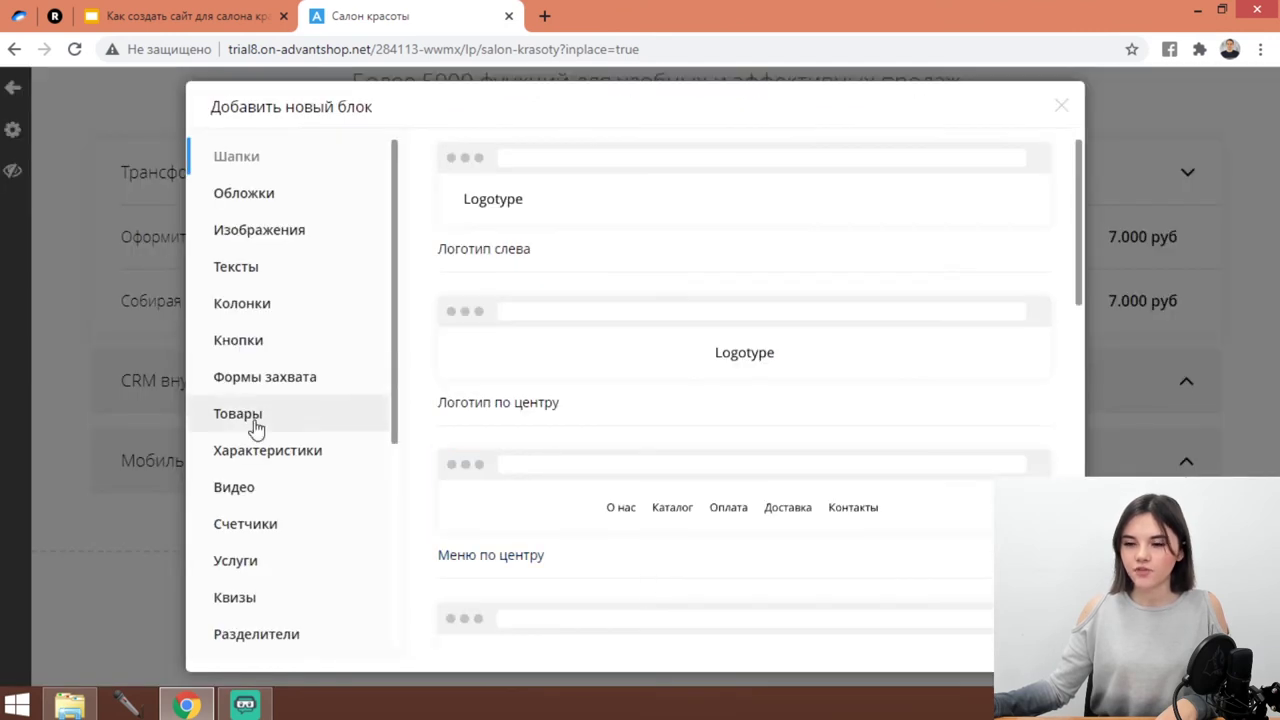
scroll(270, 440, down, 3)
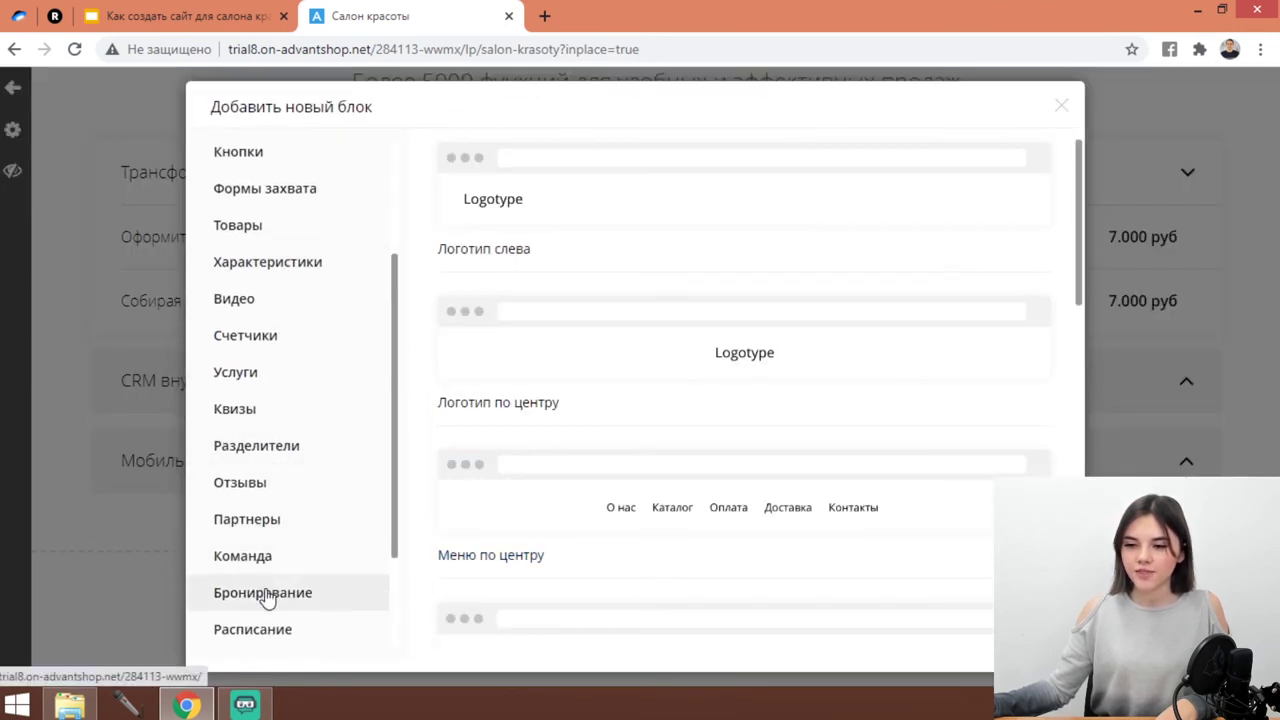
click(263, 595)
Insert the Наша команда booking block onto the page.
scroll(680, 280, down, 3)
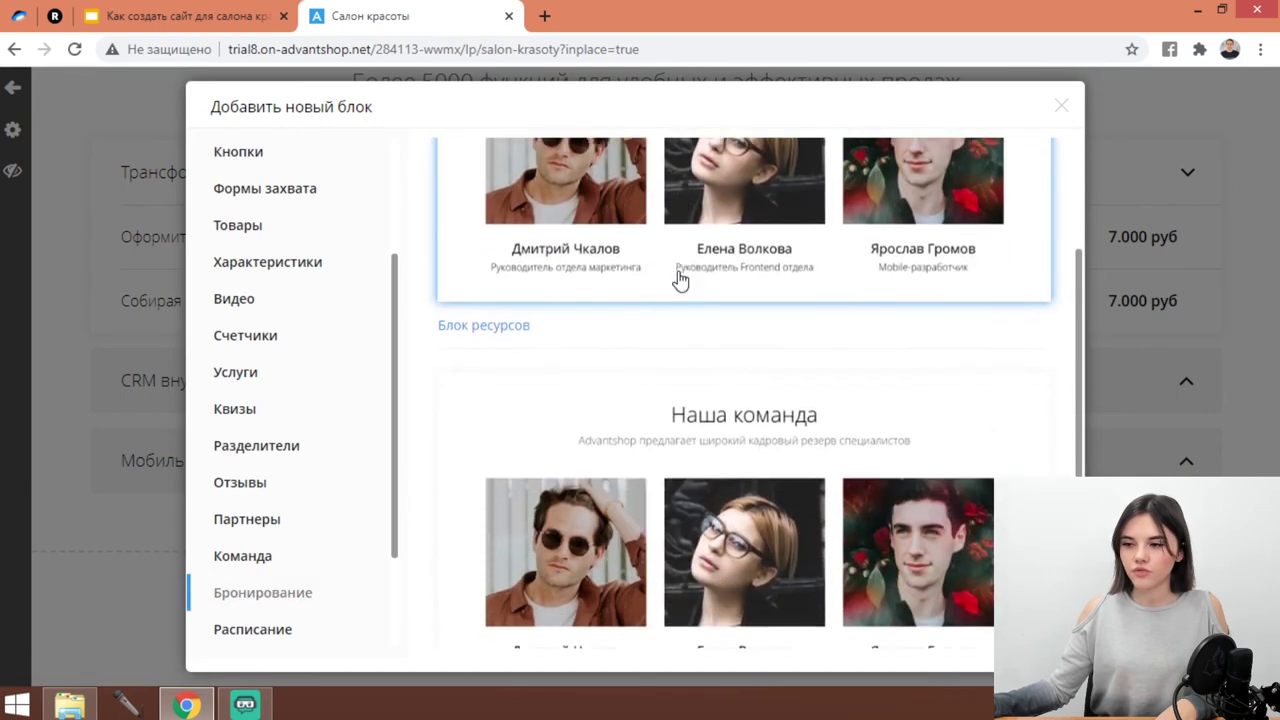
scroll(679, 278, up, 3)
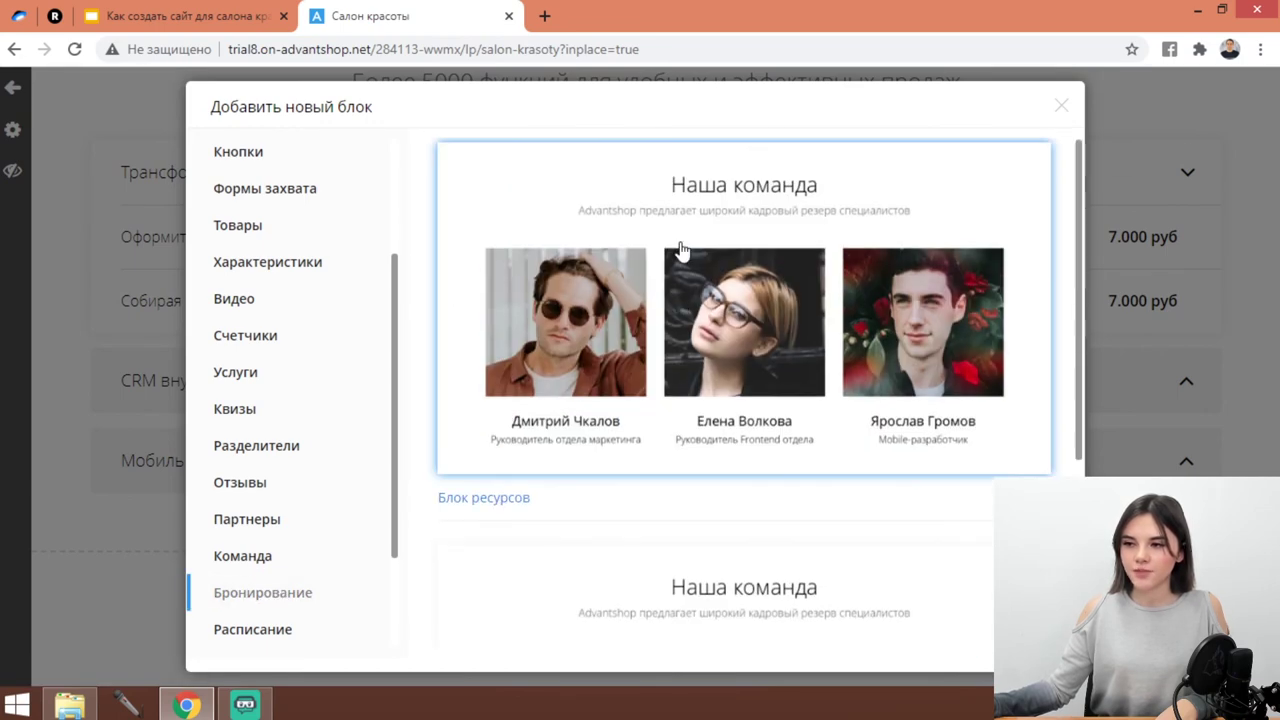
click(679, 250)
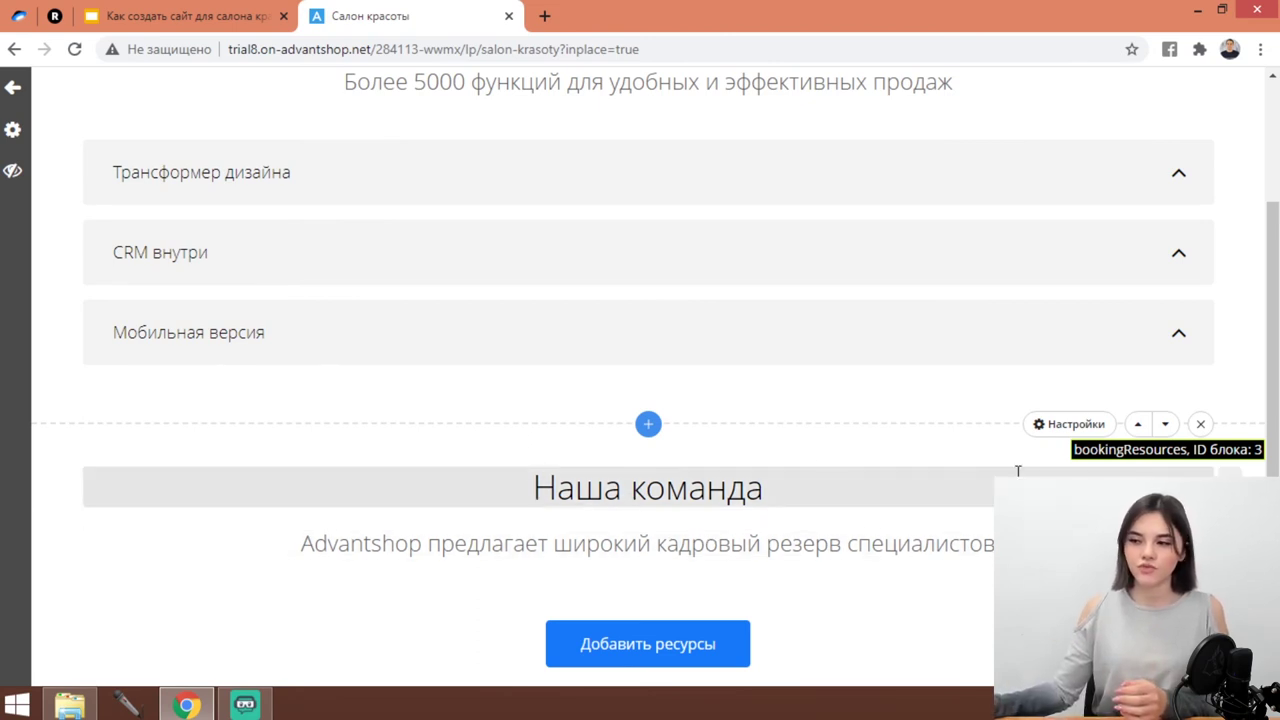
Add the ФИО Сотрудника resource to the booking block and save its settings.
scroll(772, 482, down, 2)
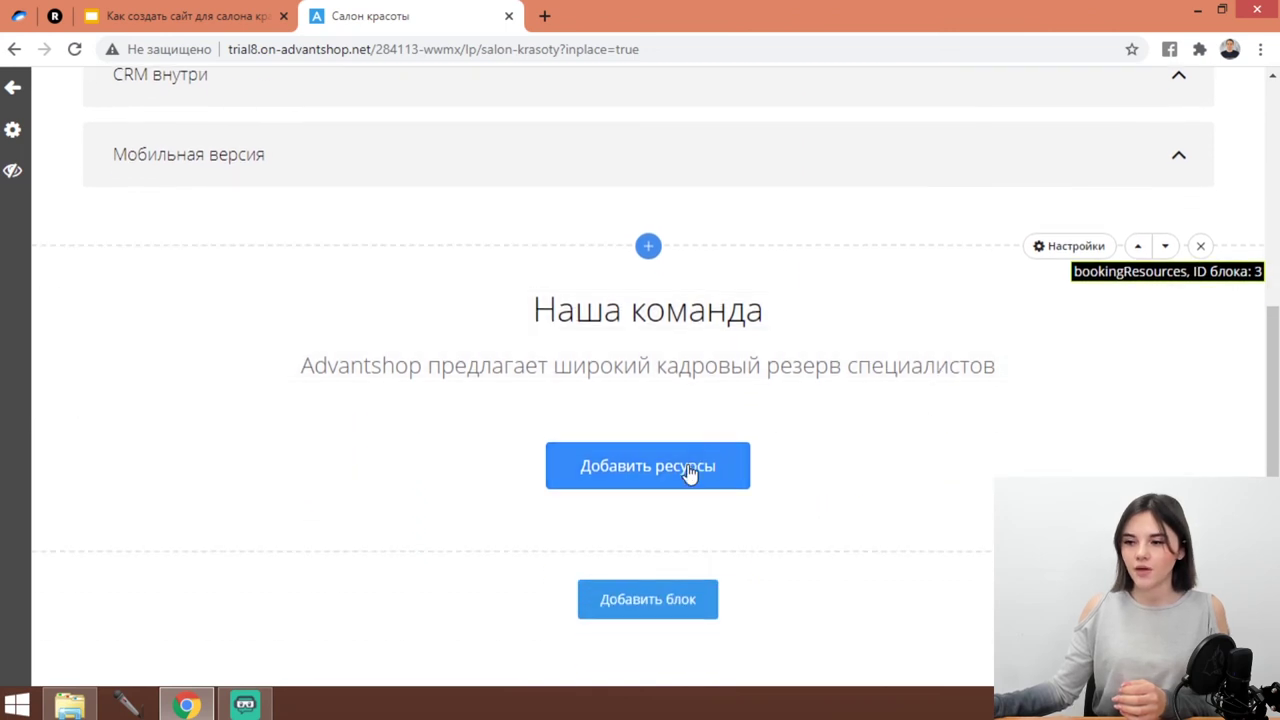
click(688, 472)
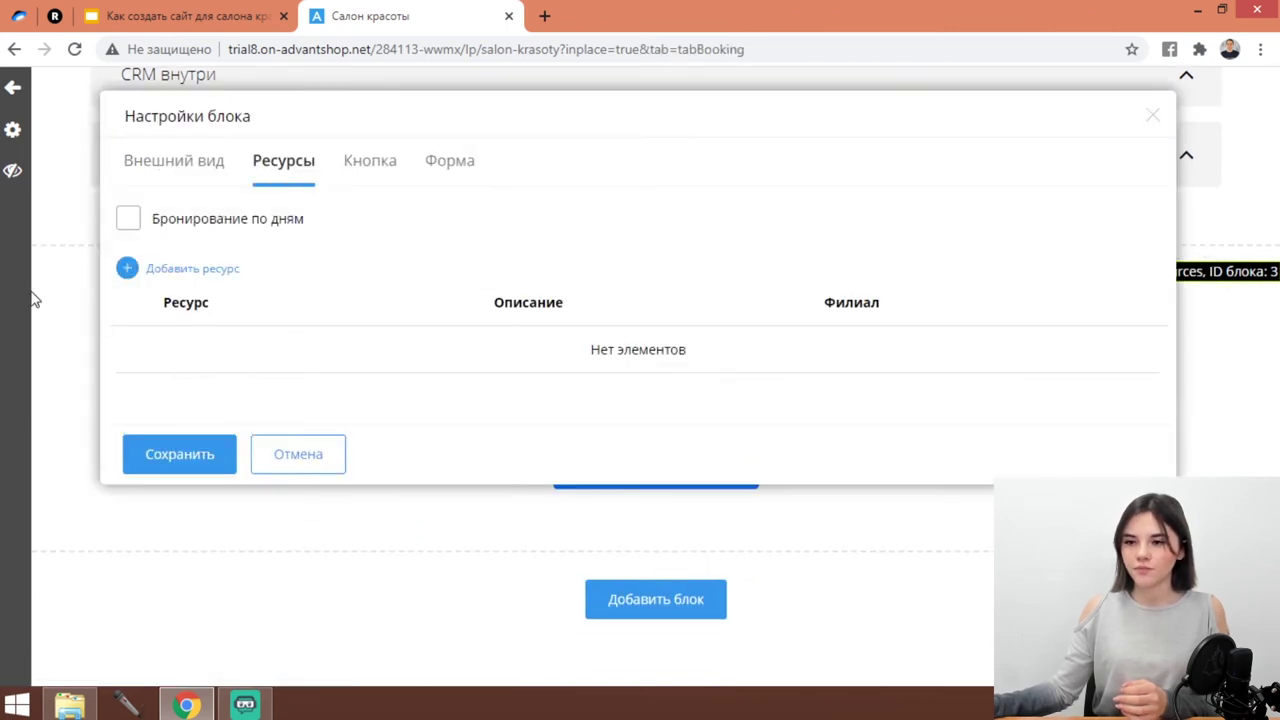
click(131, 272)
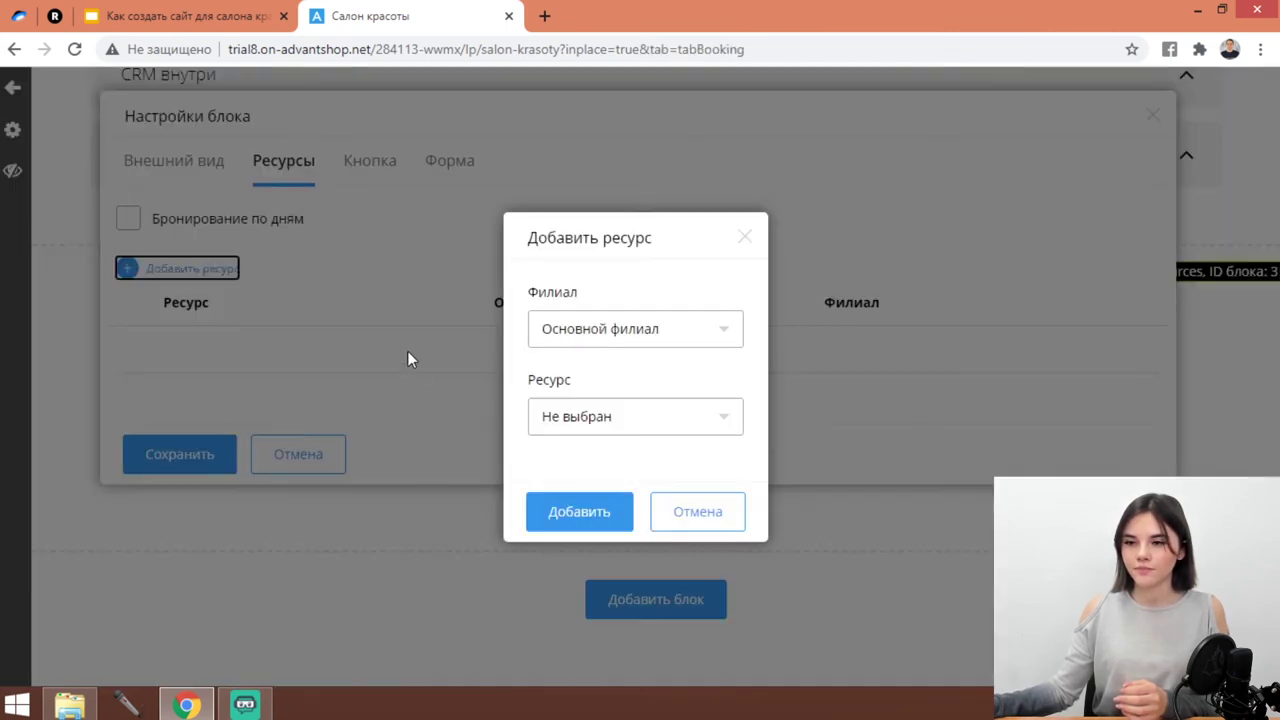
click(588, 424)
click(590, 461)
click(582, 511)
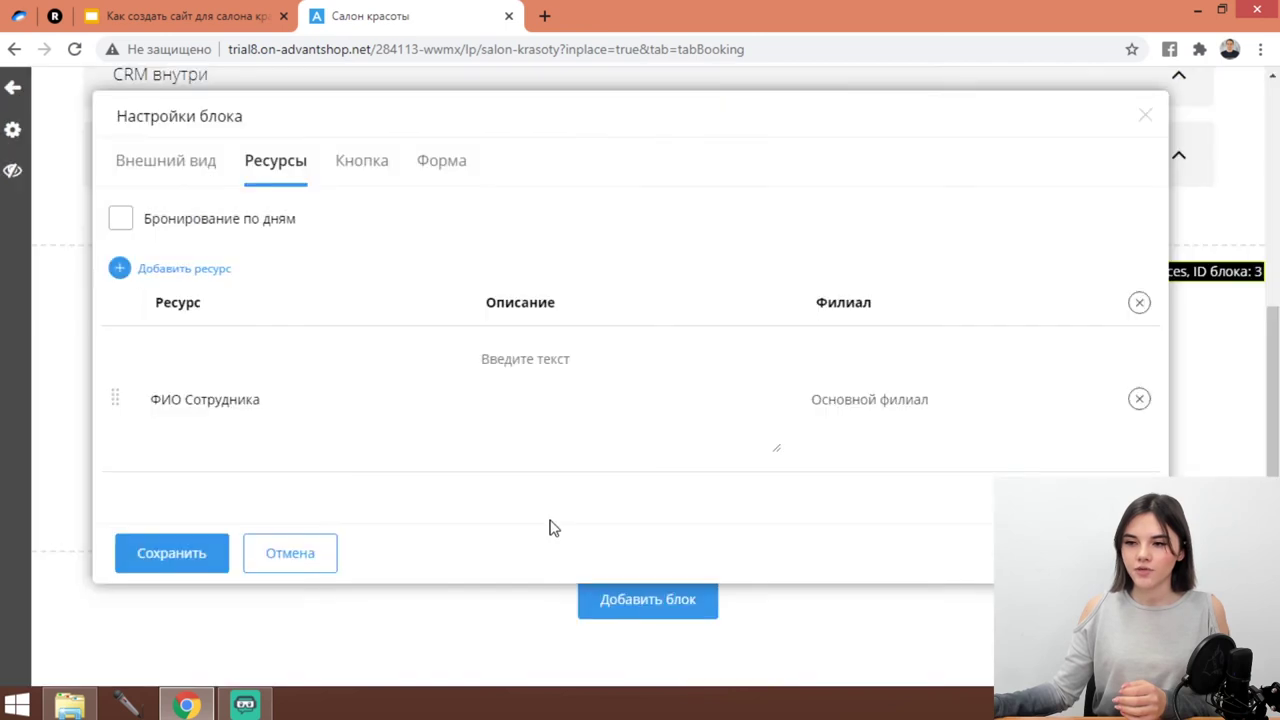
click(215, 552)
Test booking the employee at 13:00 on 28 December, then close the form.
scroll(700, 450, down, 2)
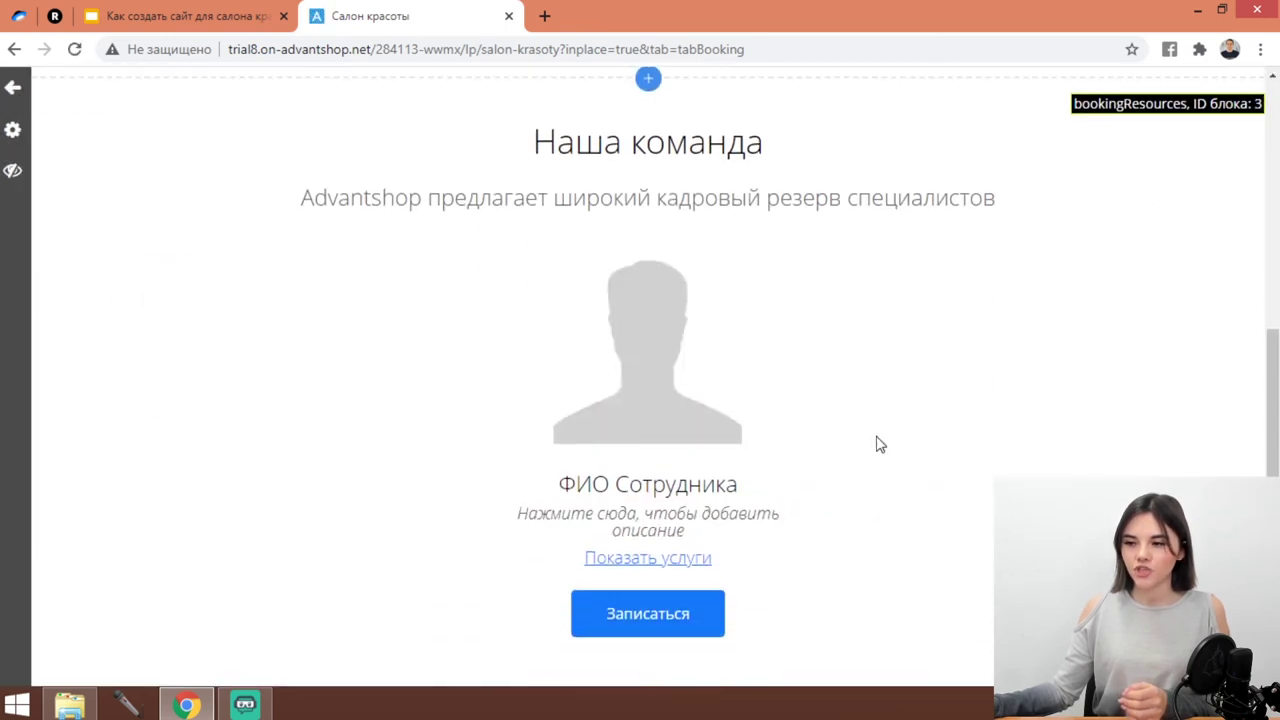
scroll(878, 445, down, 2)
click(649, 478)
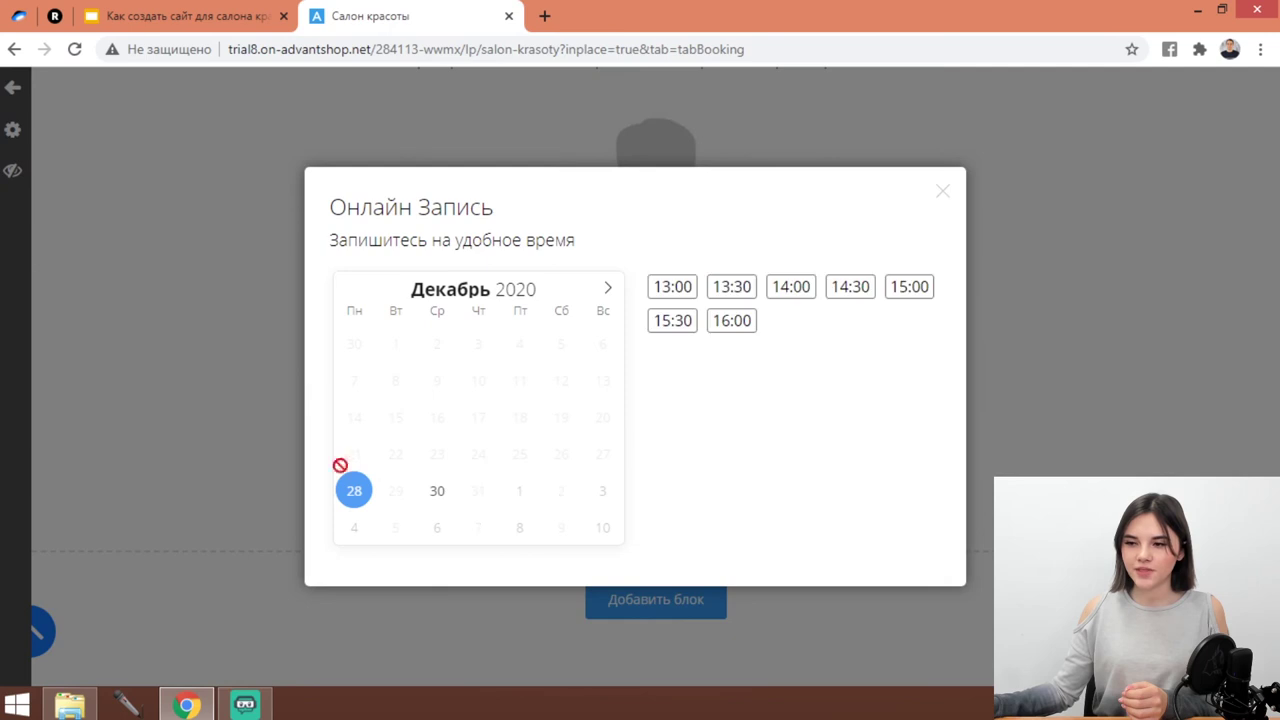
click(686, 290)
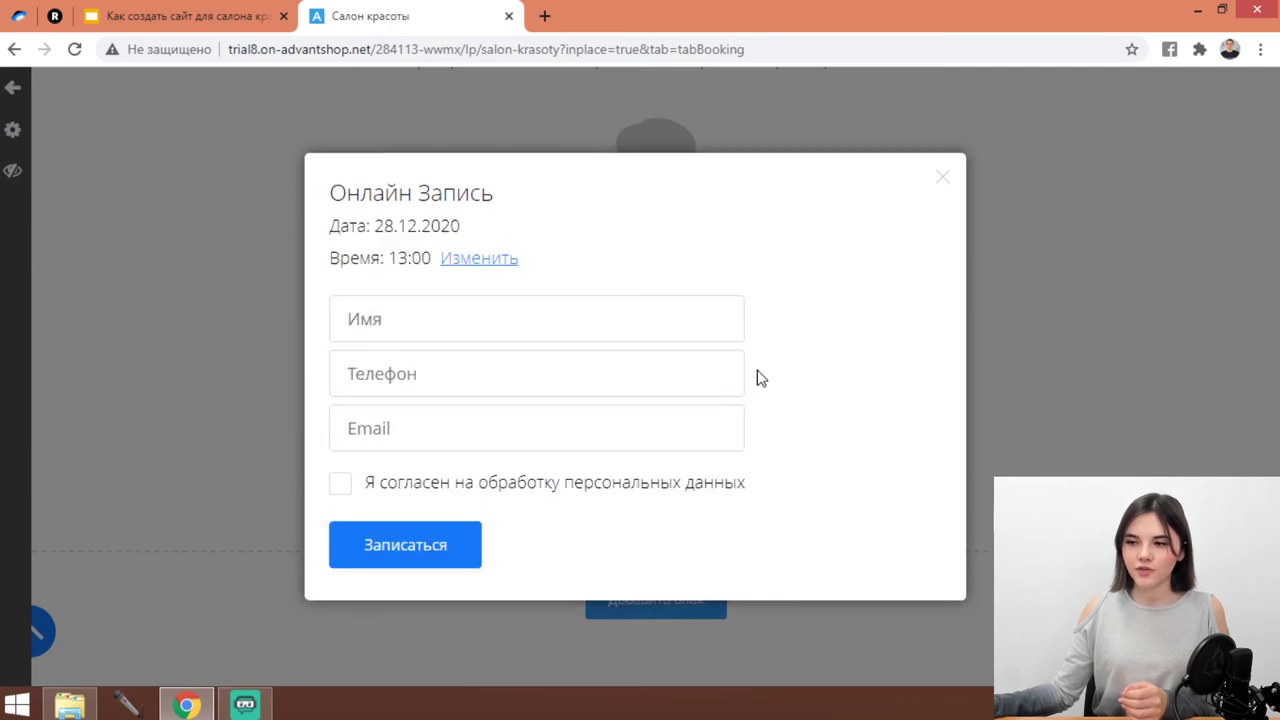
click(446, 314)
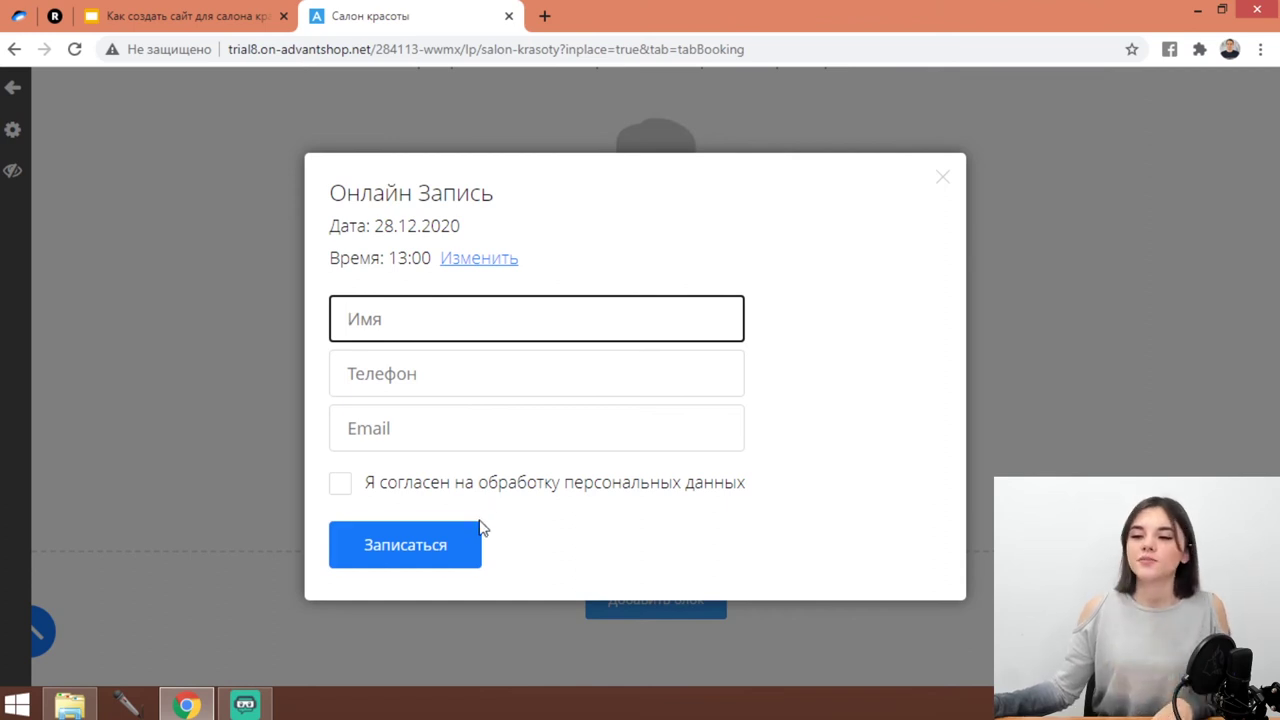
click(1091, 225)
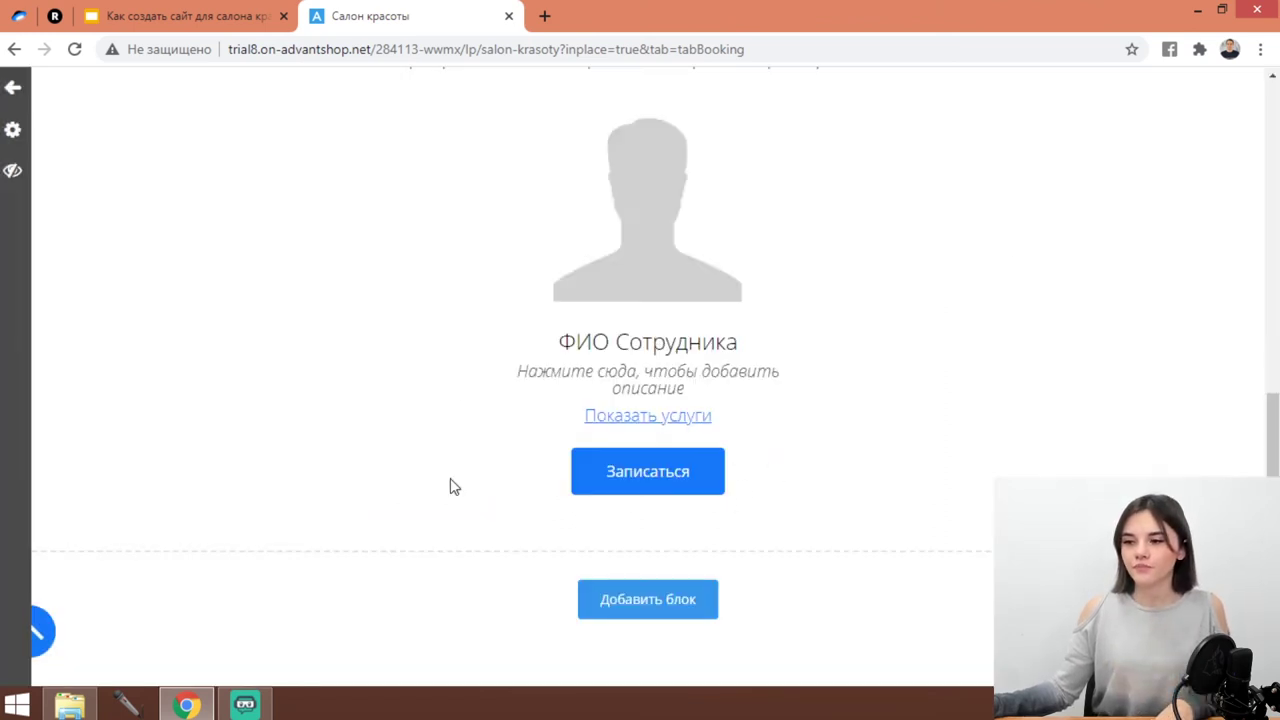
Add the three-column Отзывы наших клиентов review slider to the page.
click(680, 603)
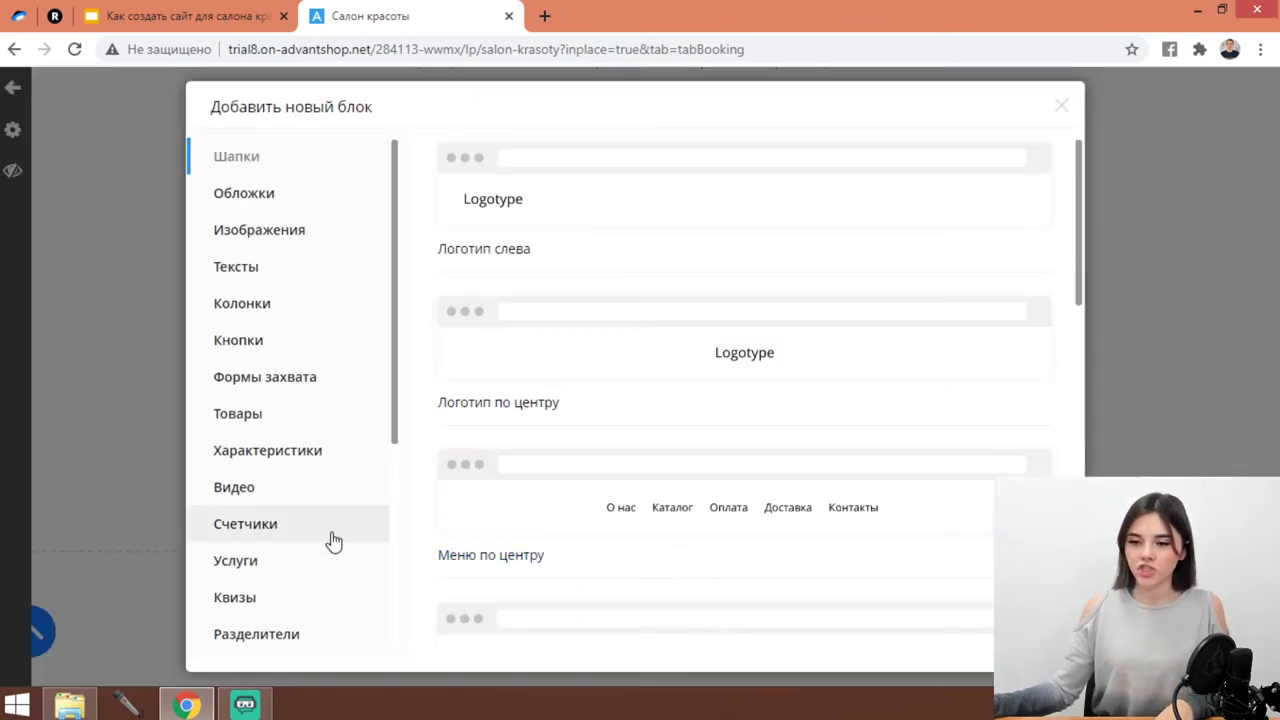
scroll(334, 540, down, 3)
click(262, 391)
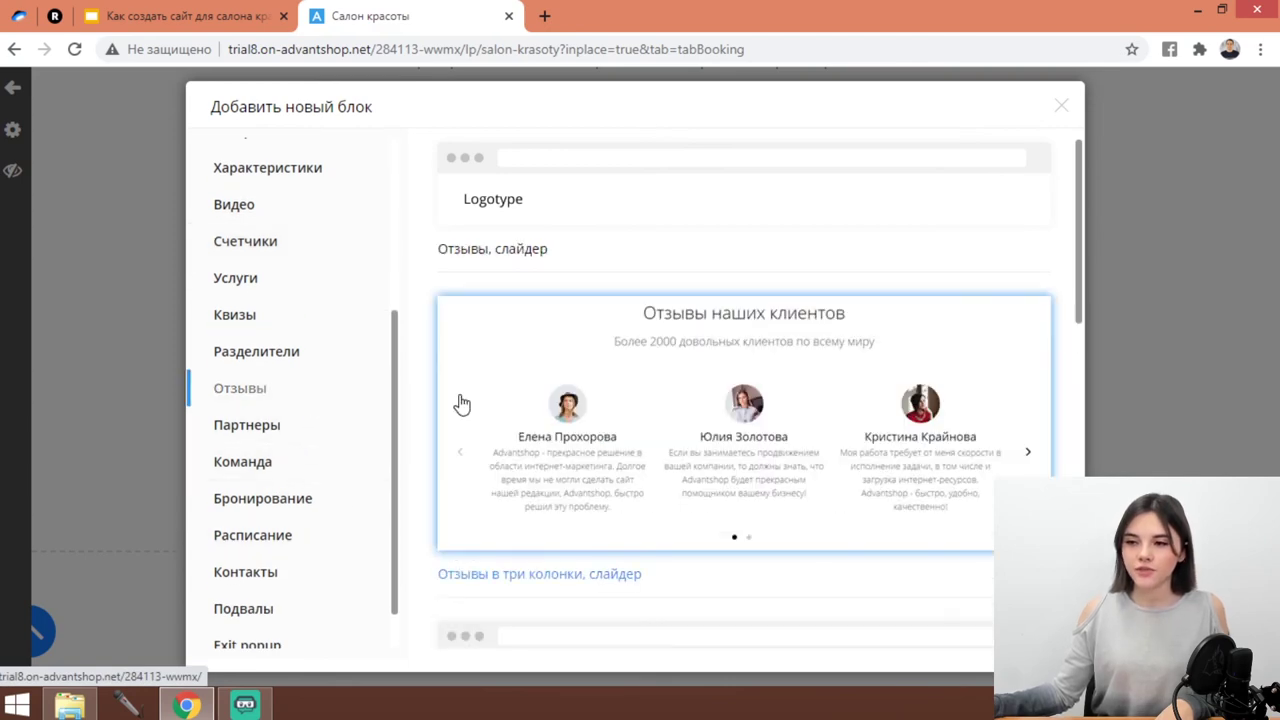
scroll(605, 400, down, 2)
click(620, 392)
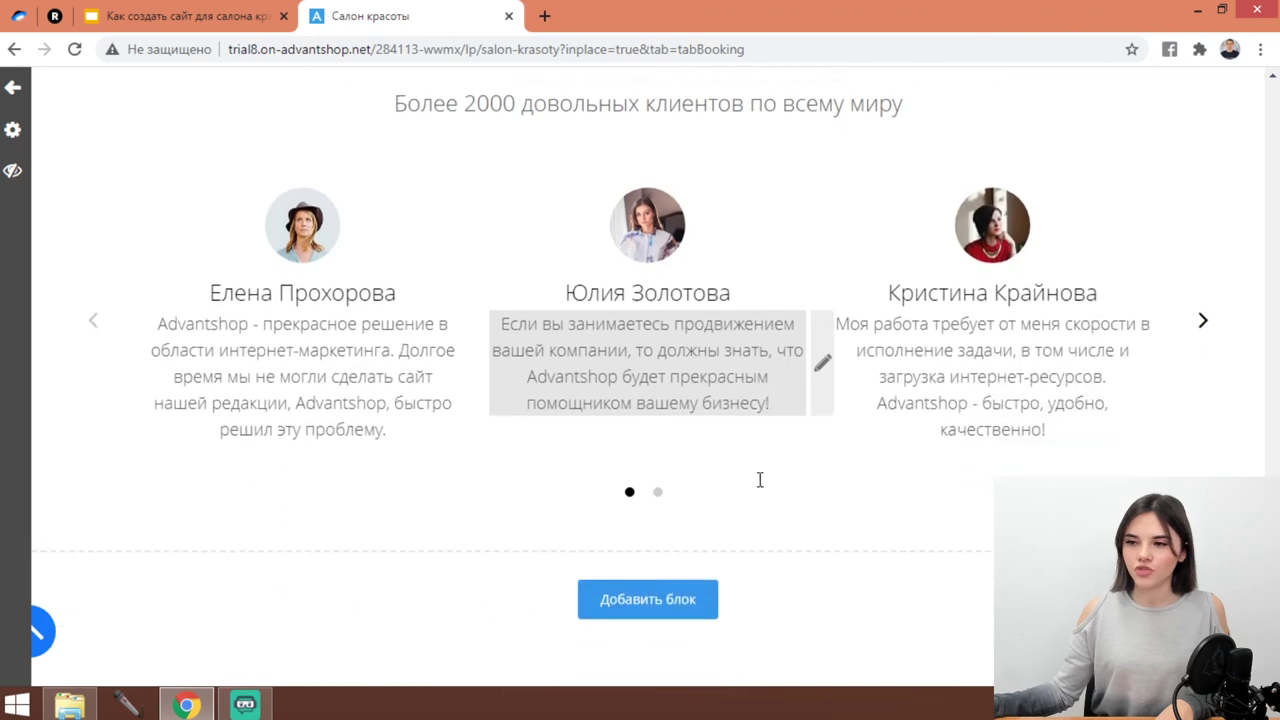
Inspect the first review's text in the editor and leave it unchanged.
click(357, 521)
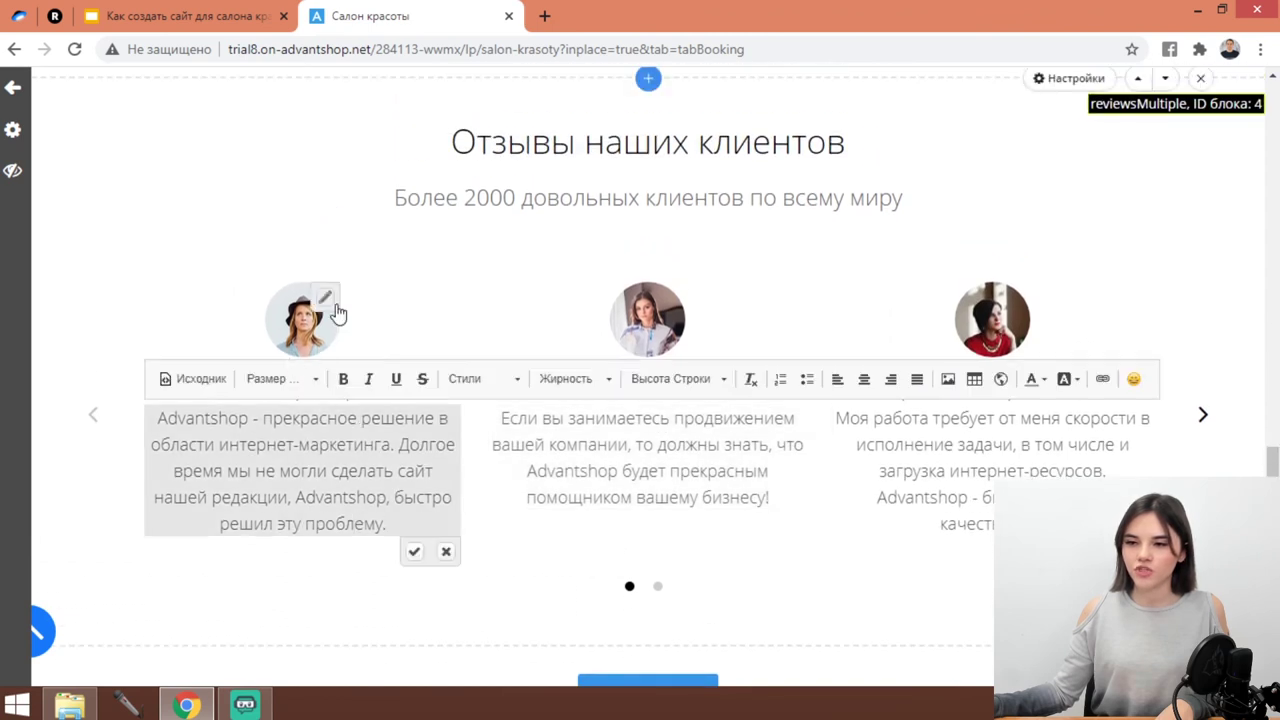
click(397, 286)
click(403, 449)
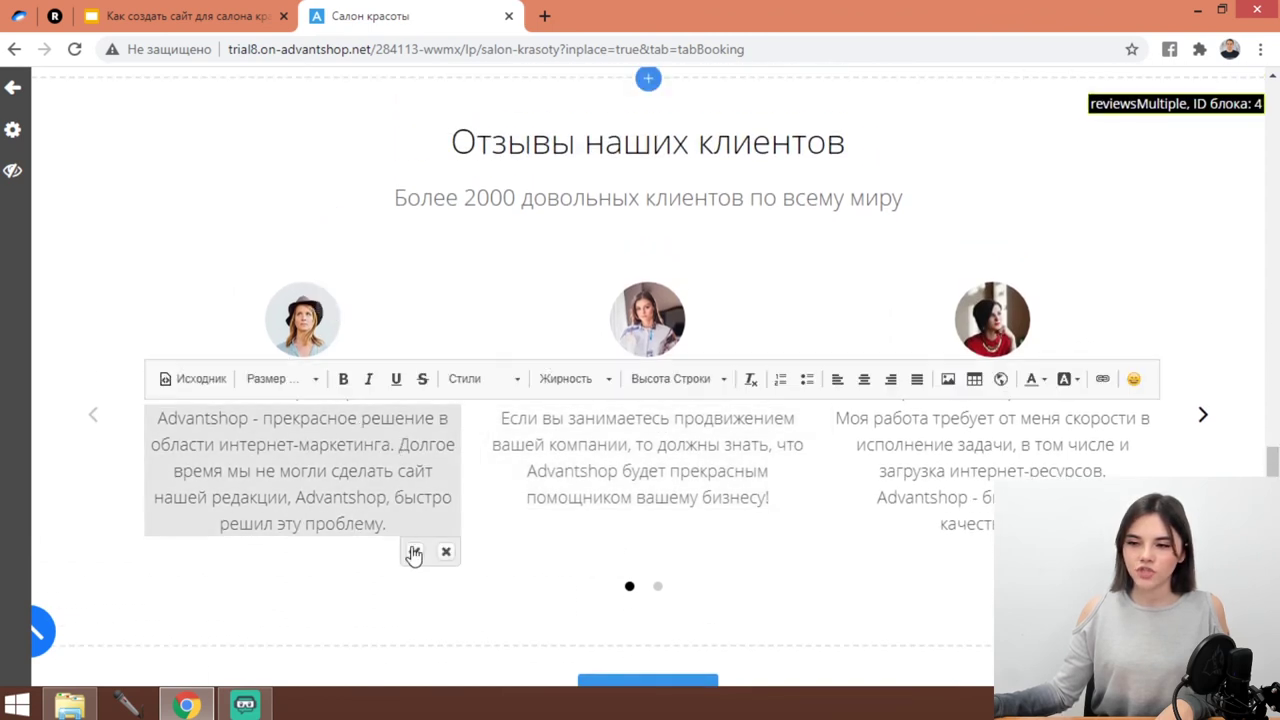
drag(387, 524, 100, 450)
click(236, 612)
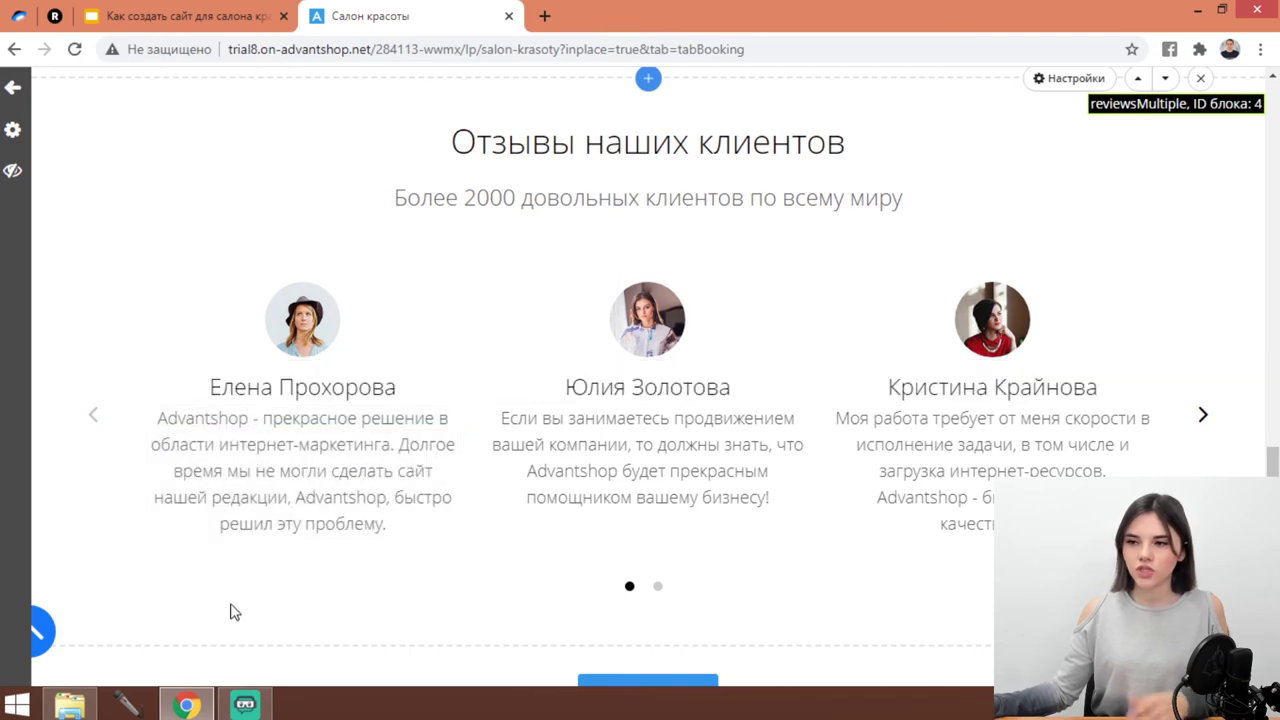
scroll(343, 574, down, 1)
Insert the centred Оставьте заявку capture form from Формы захвата.
click(600, 600)
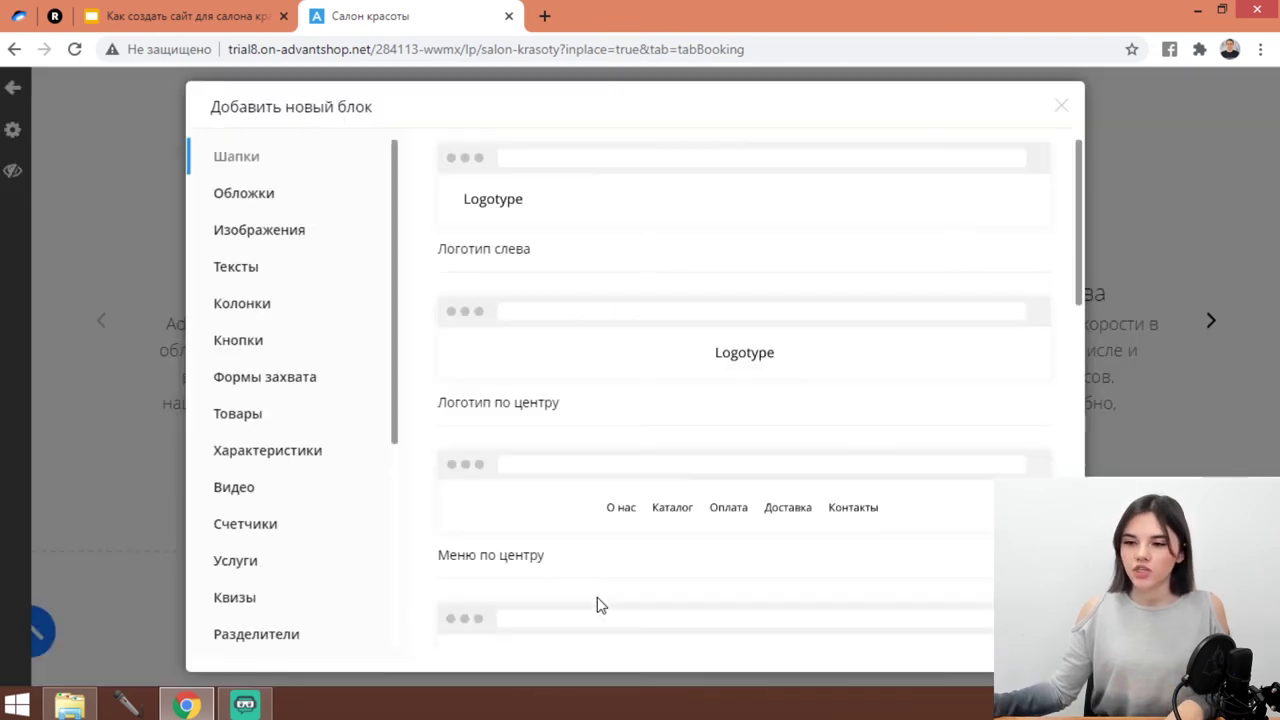
click(266, 378)
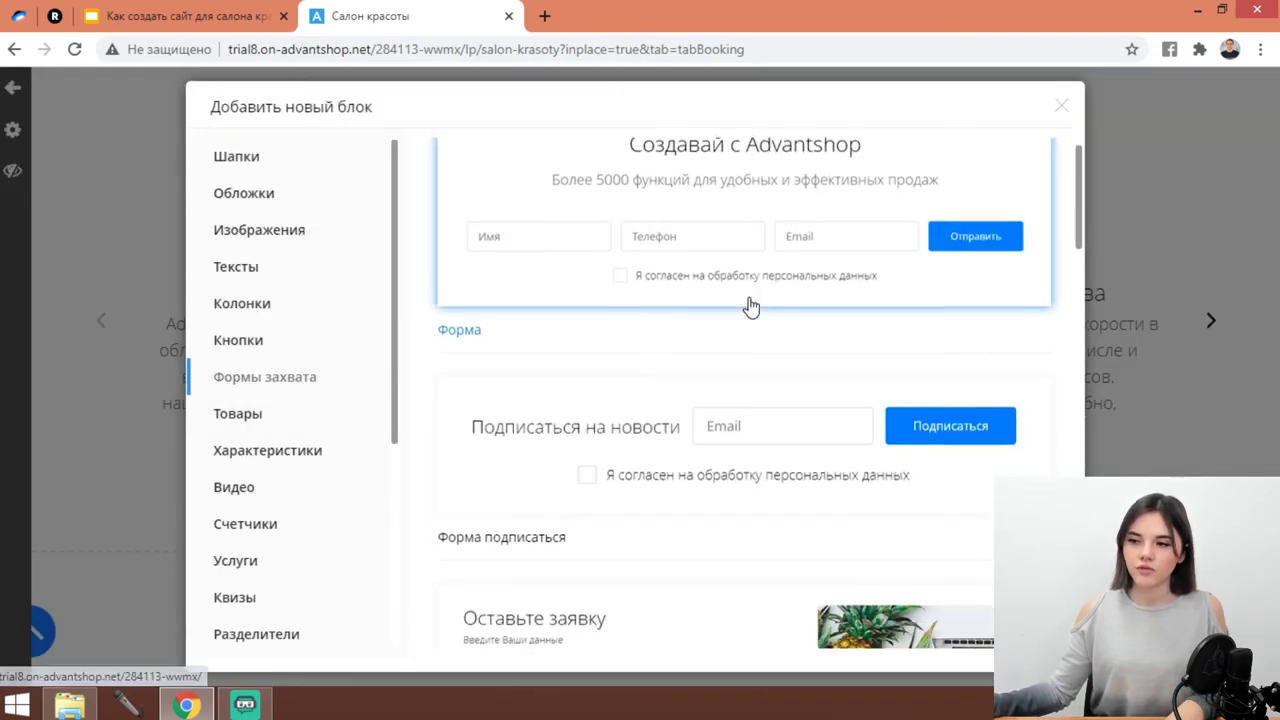
scroll(600, 320, down, 3)
scroll(752, 311, down, 12)
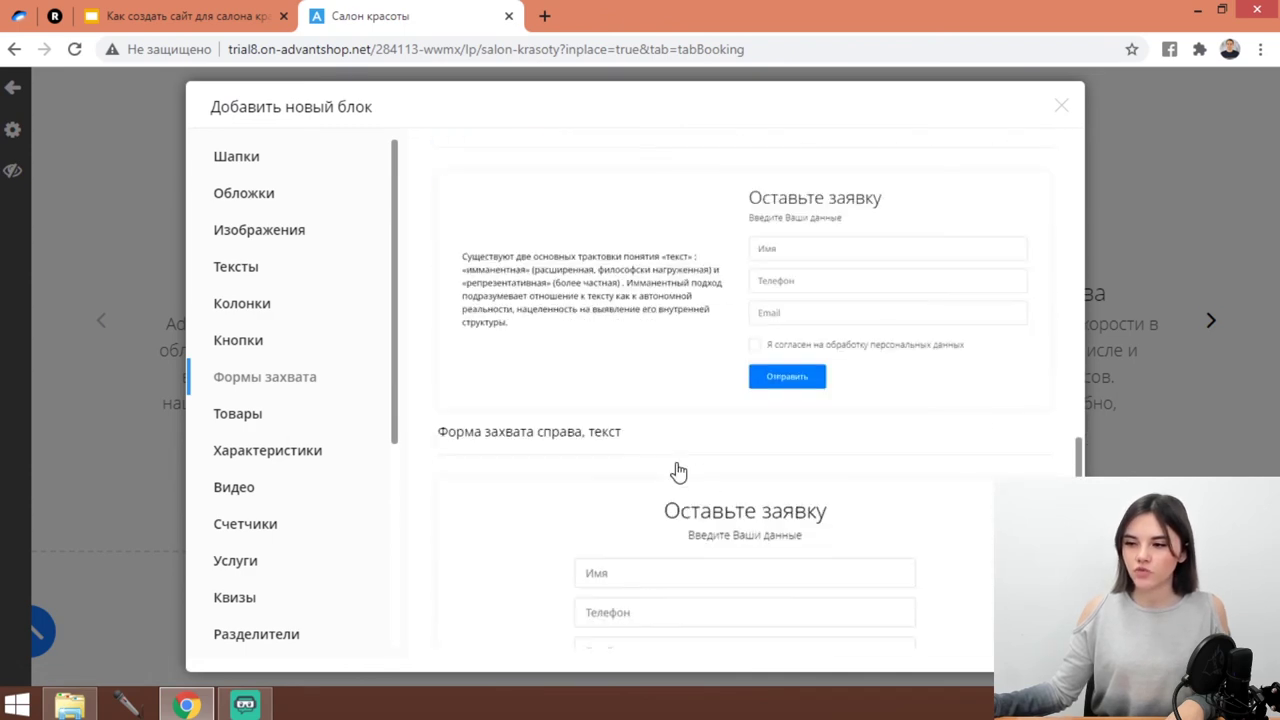
scroll(745, 340, up, 3)
click(737, 368)
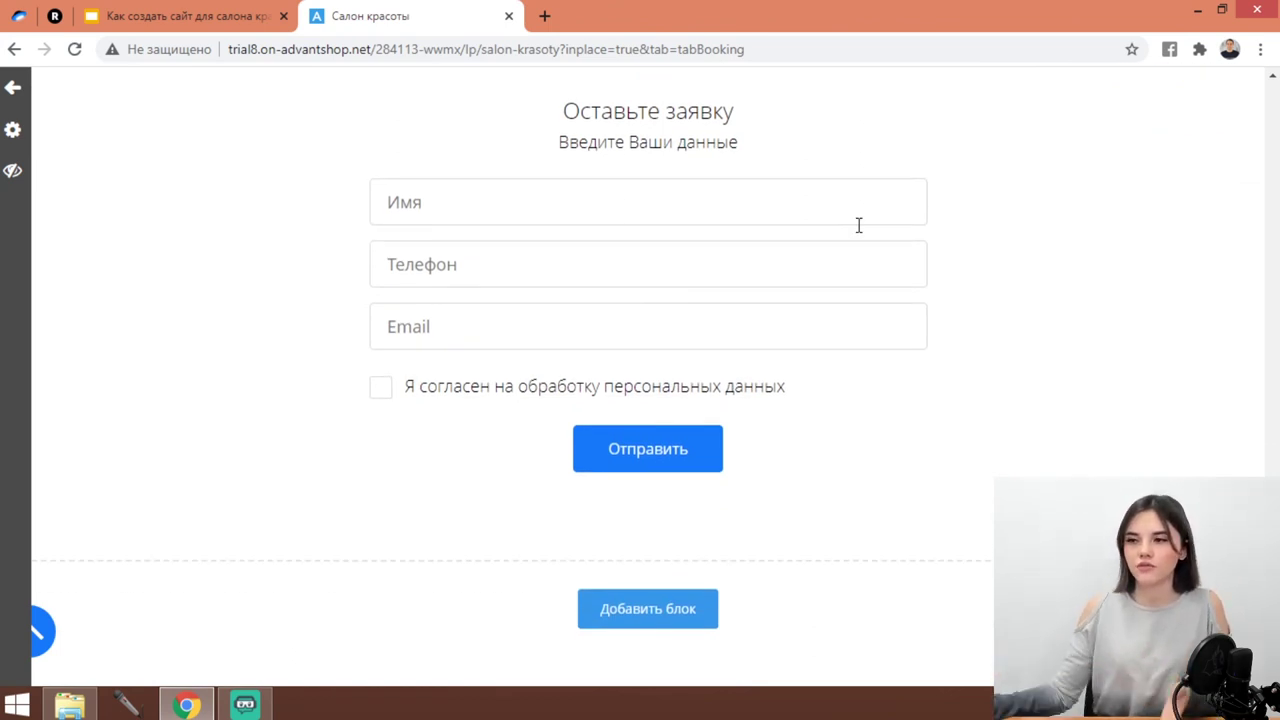
Try the form's Имя field and close the heading editor without changes.
click(805, 224)
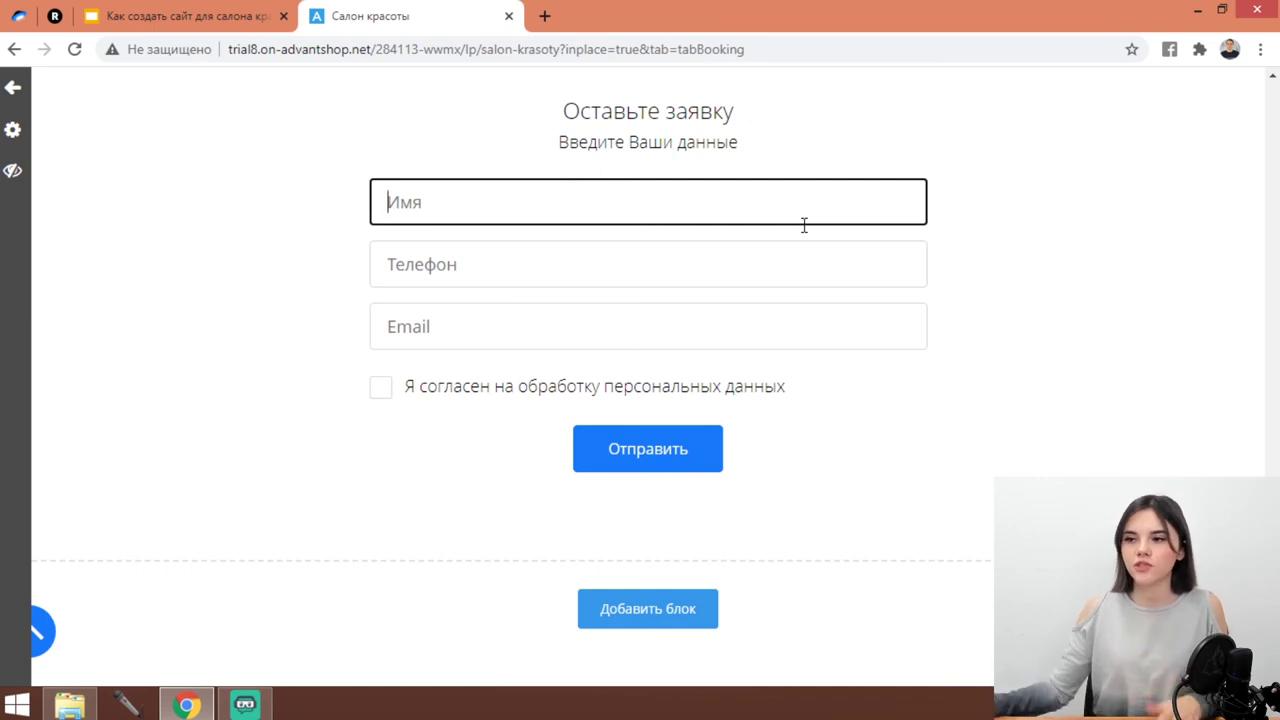
scroll(770, 175, up, 1)
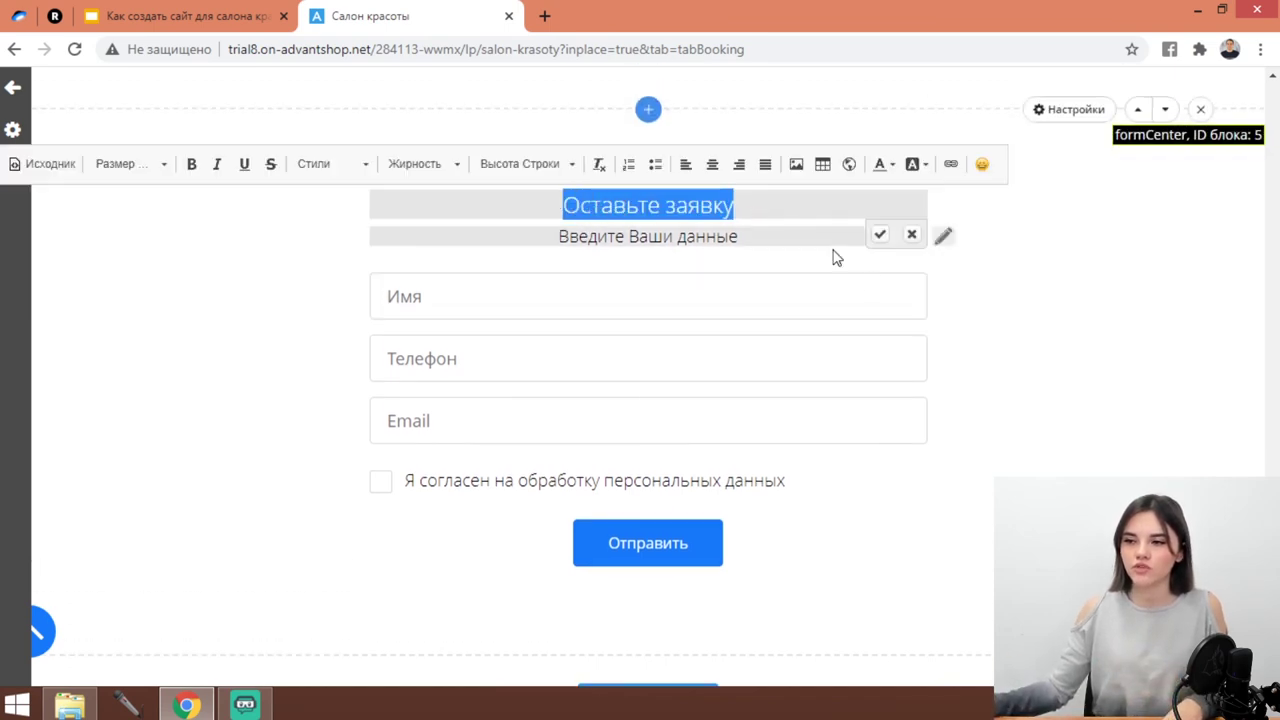
click(957, 352)
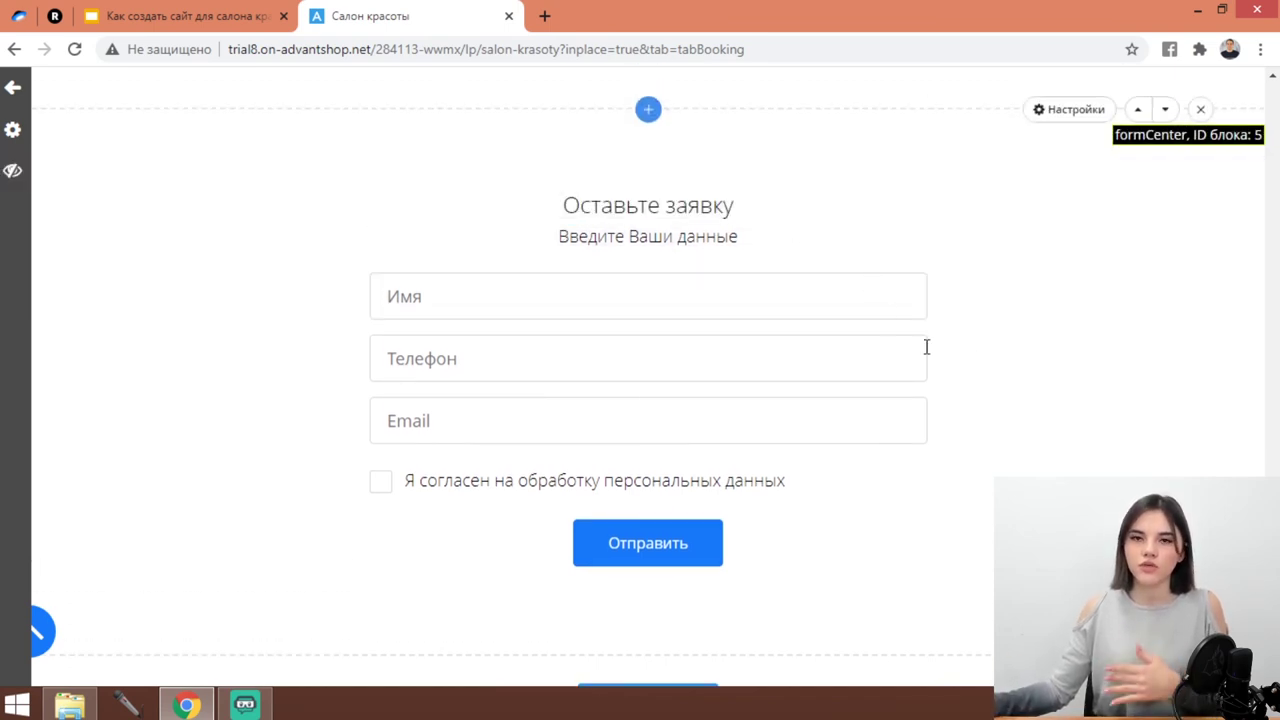
Add the Контакты с картой block after the request form.
scroll(670, 614, down, 1)
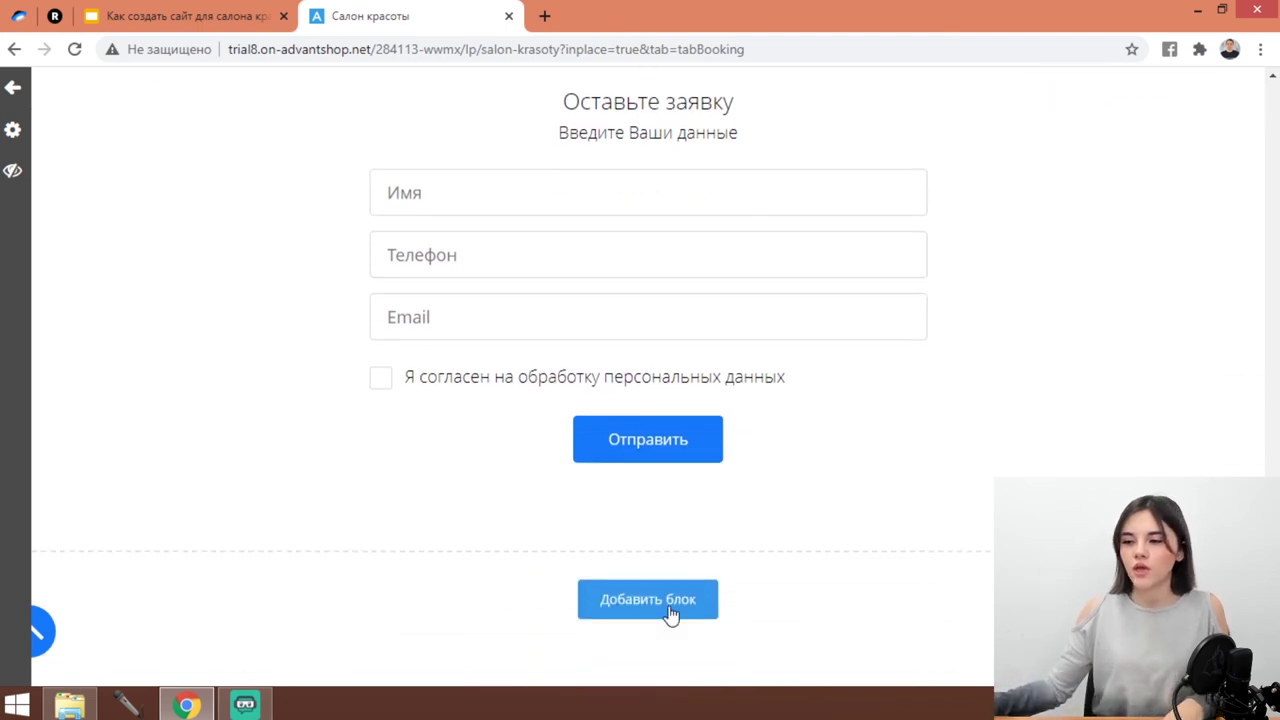
click(670, 614)
scroll(370, 548, down, 3)
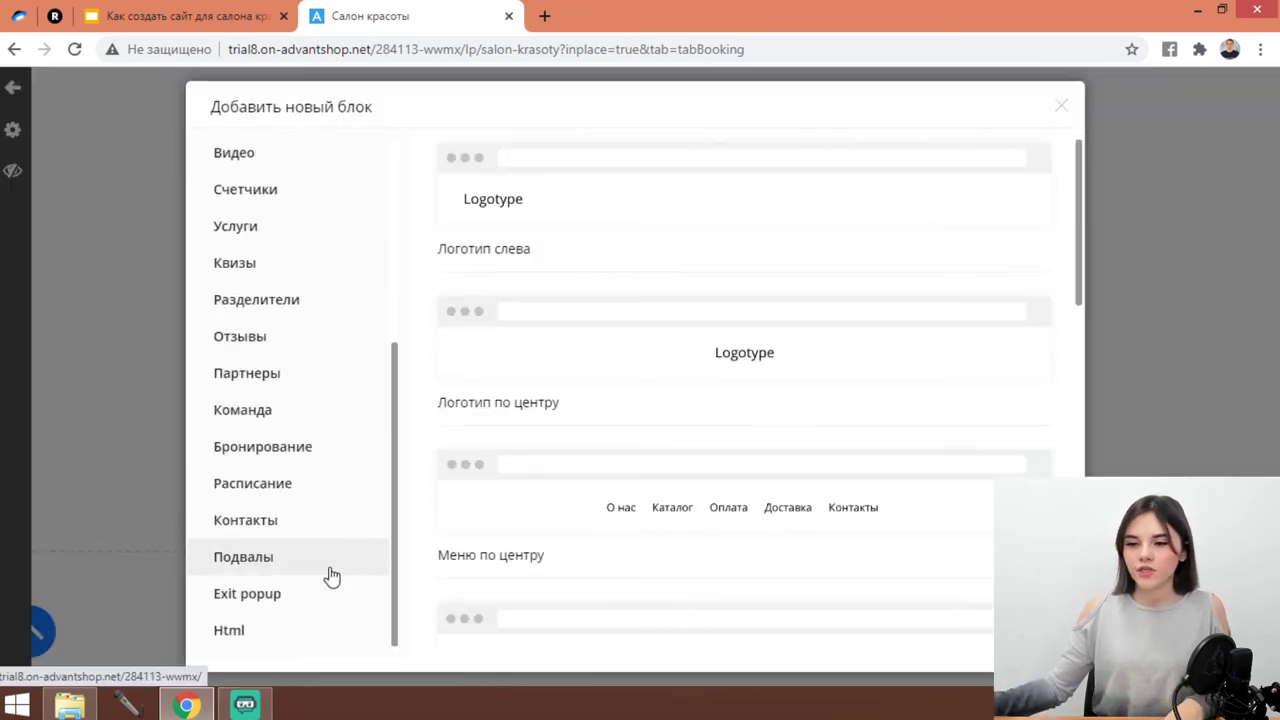
click(280, 524)
scroll(623, 474, down, 4)
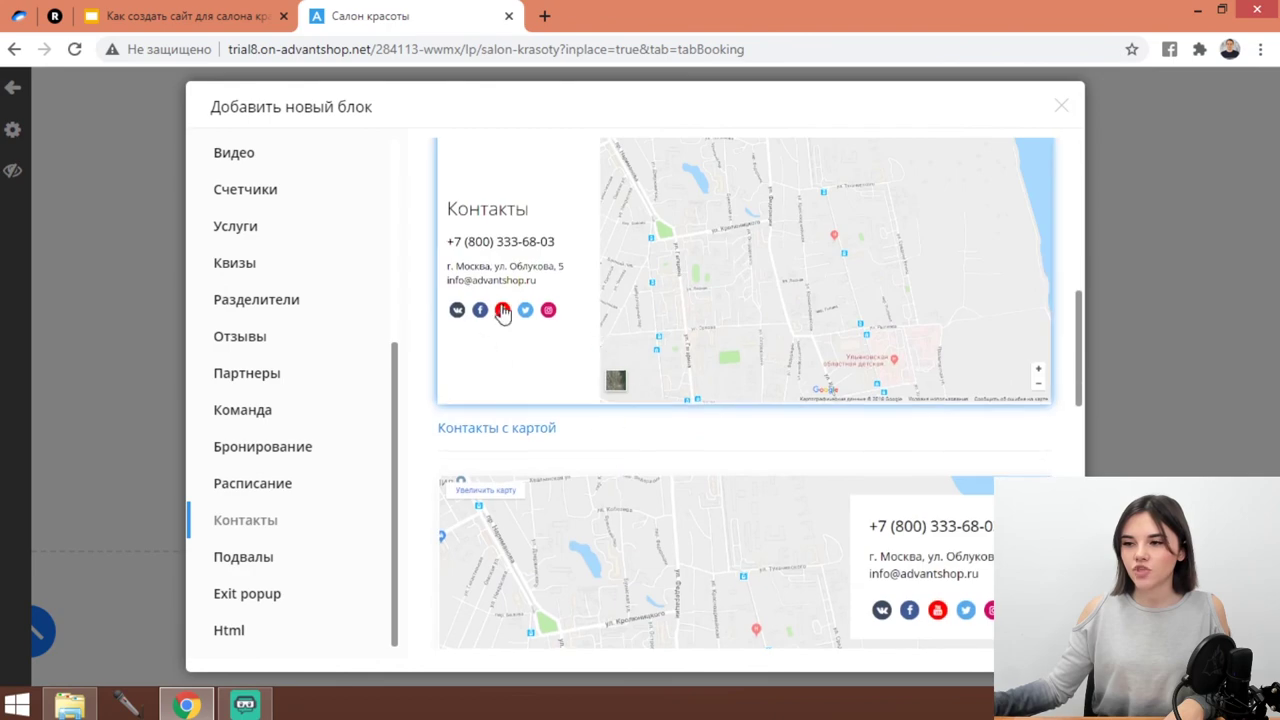
click(788, 328)
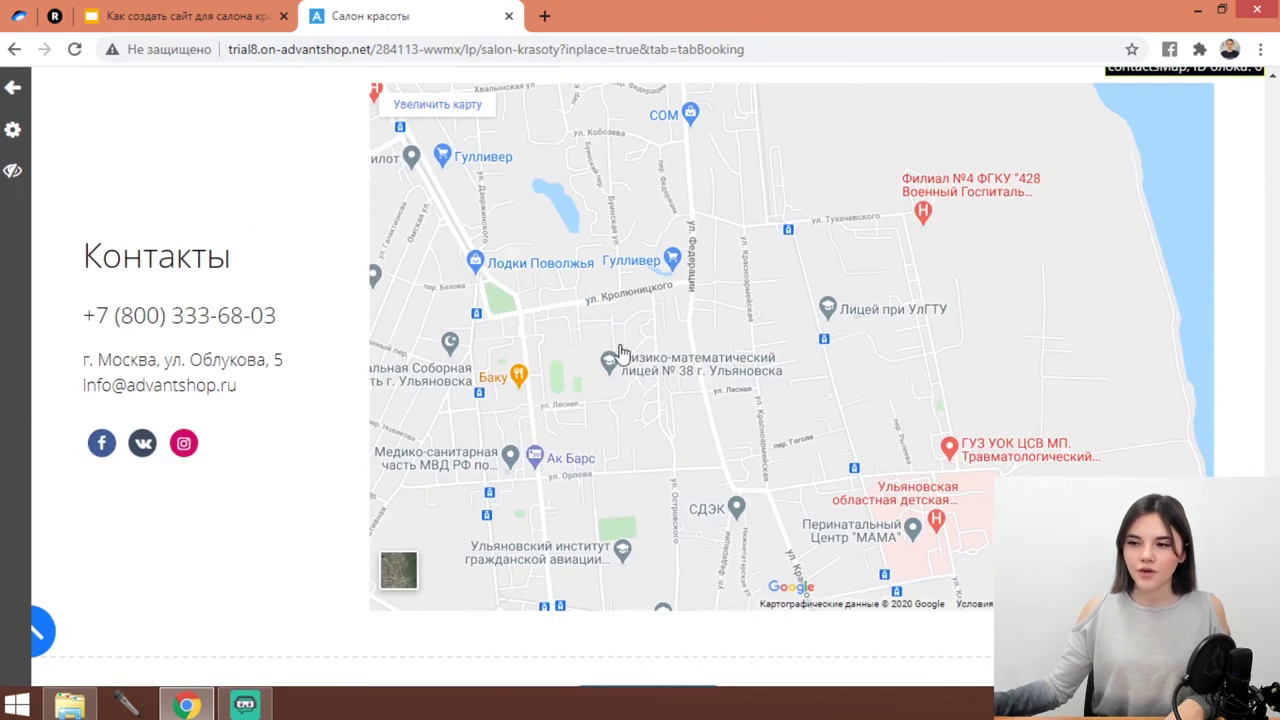
Scroll through the finished landing page to review all its blocks.
scroll(620, 352, up, 3)
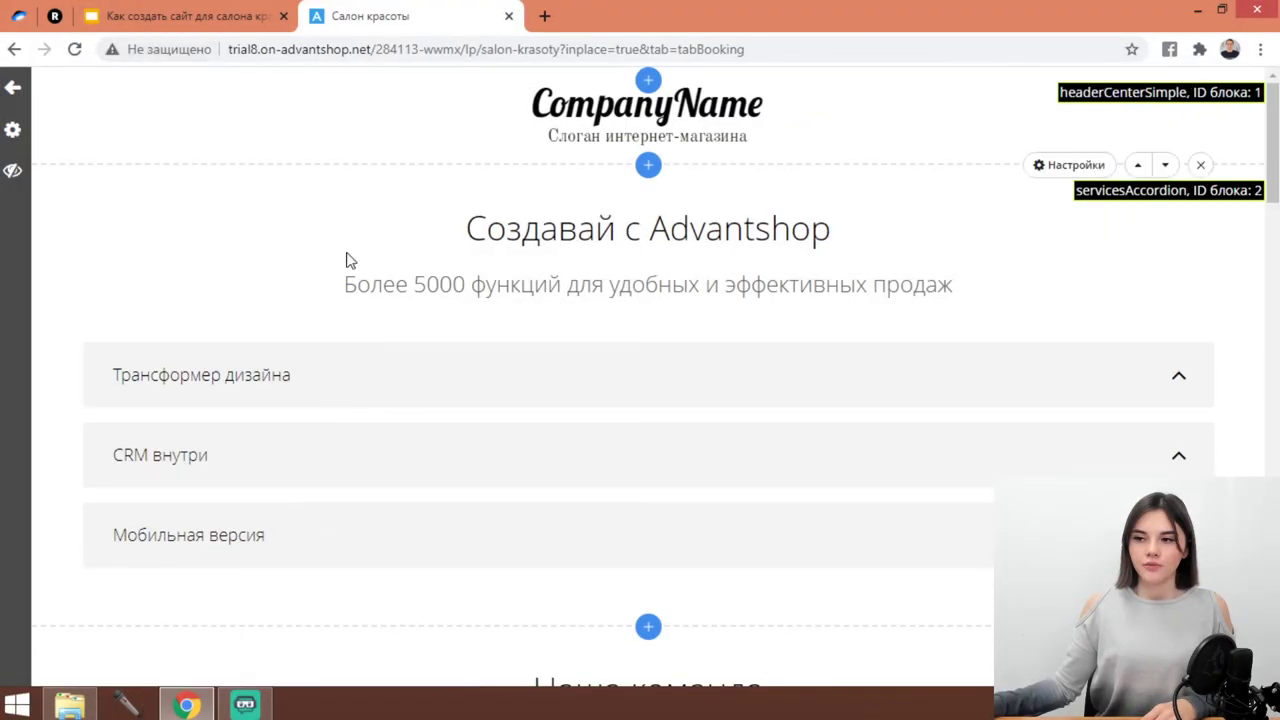
scroll(360, 275, down, 4)
scroll(365, 300, down, 9)
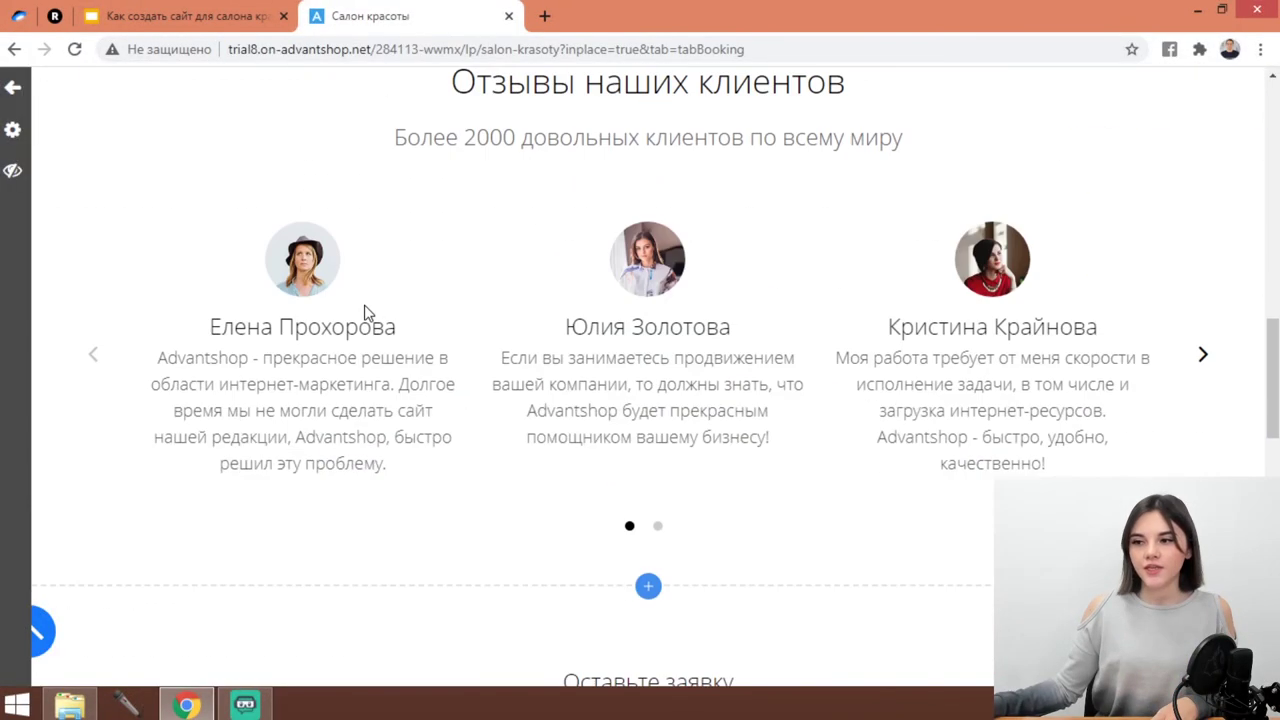
scroll(743, 360, down, 6)
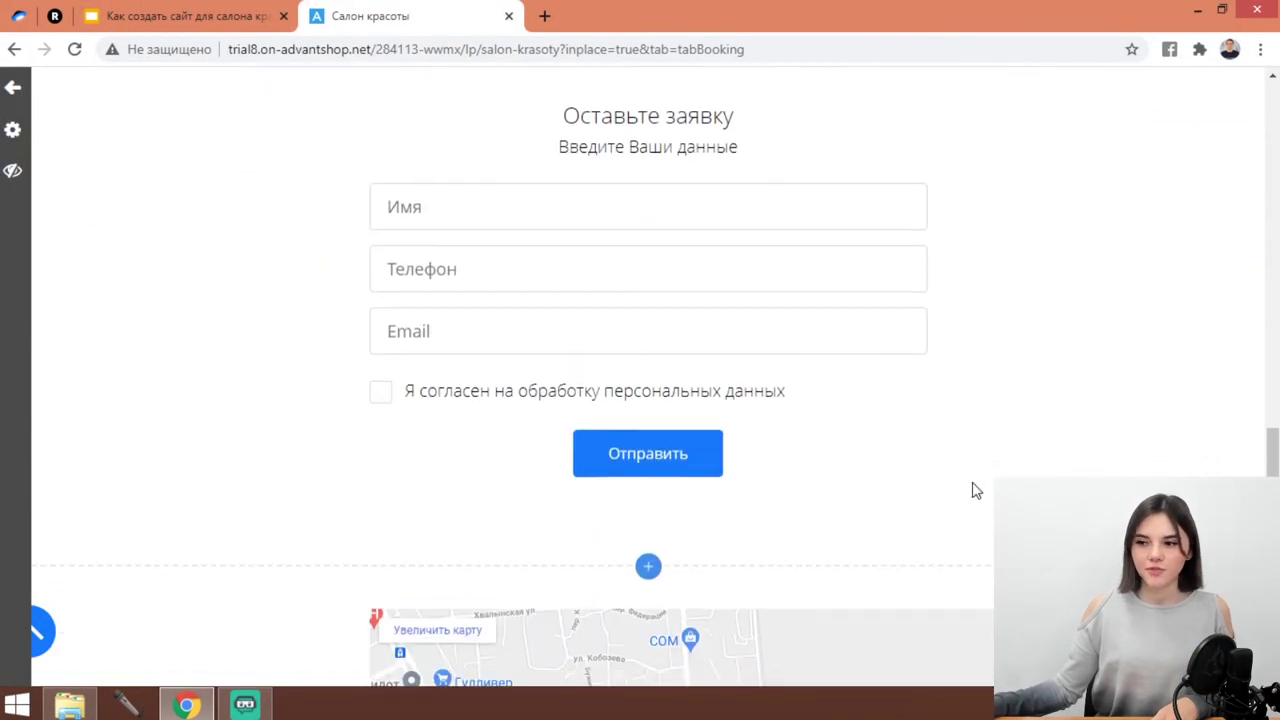
scroll(976, 490, down, 6)
scroll(649, 529, up, 18)
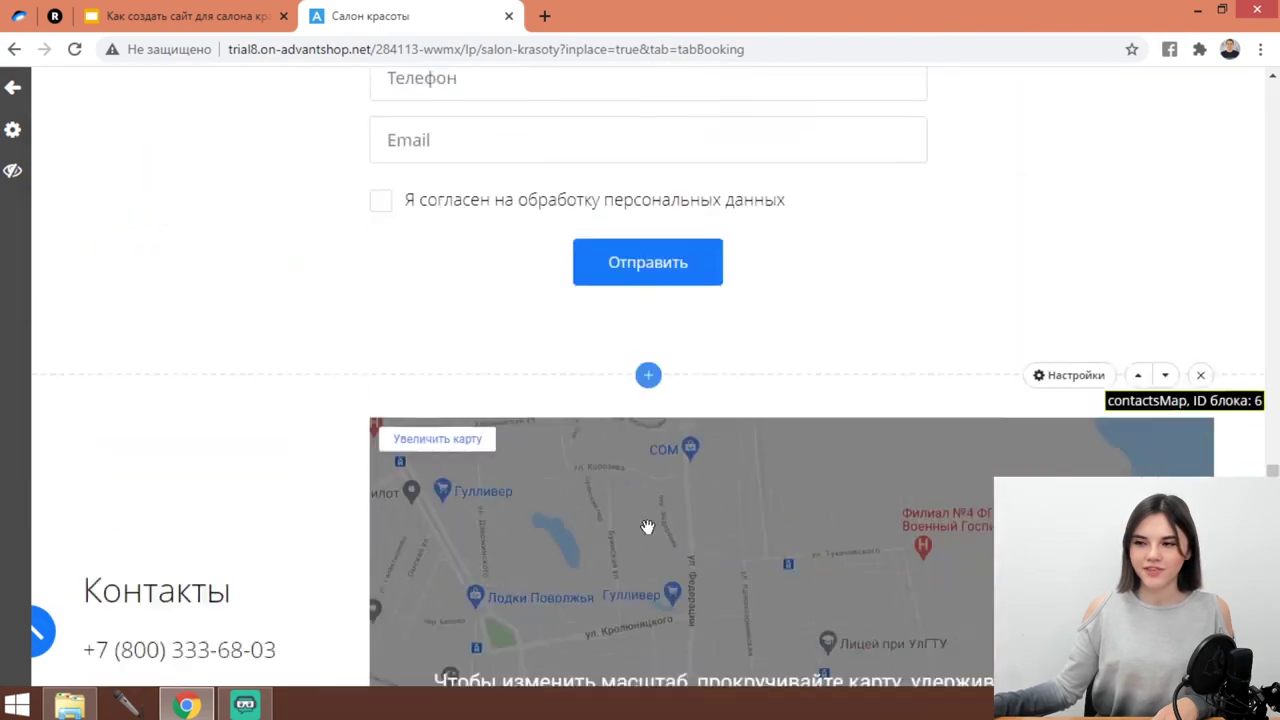
scroll(686, 510, up, 2)
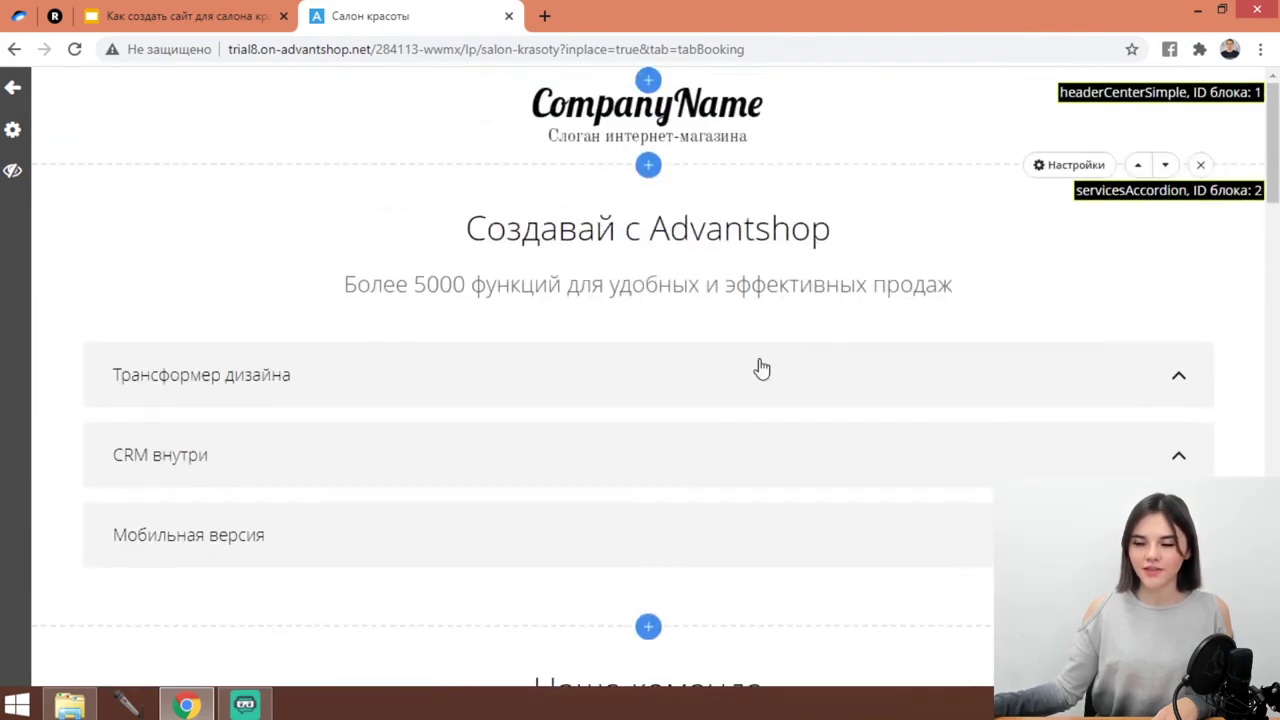
Check the Создавай с Advantshop heading and subtitle unchanged, then return to the Google Slides presentation.
click(840, 226)
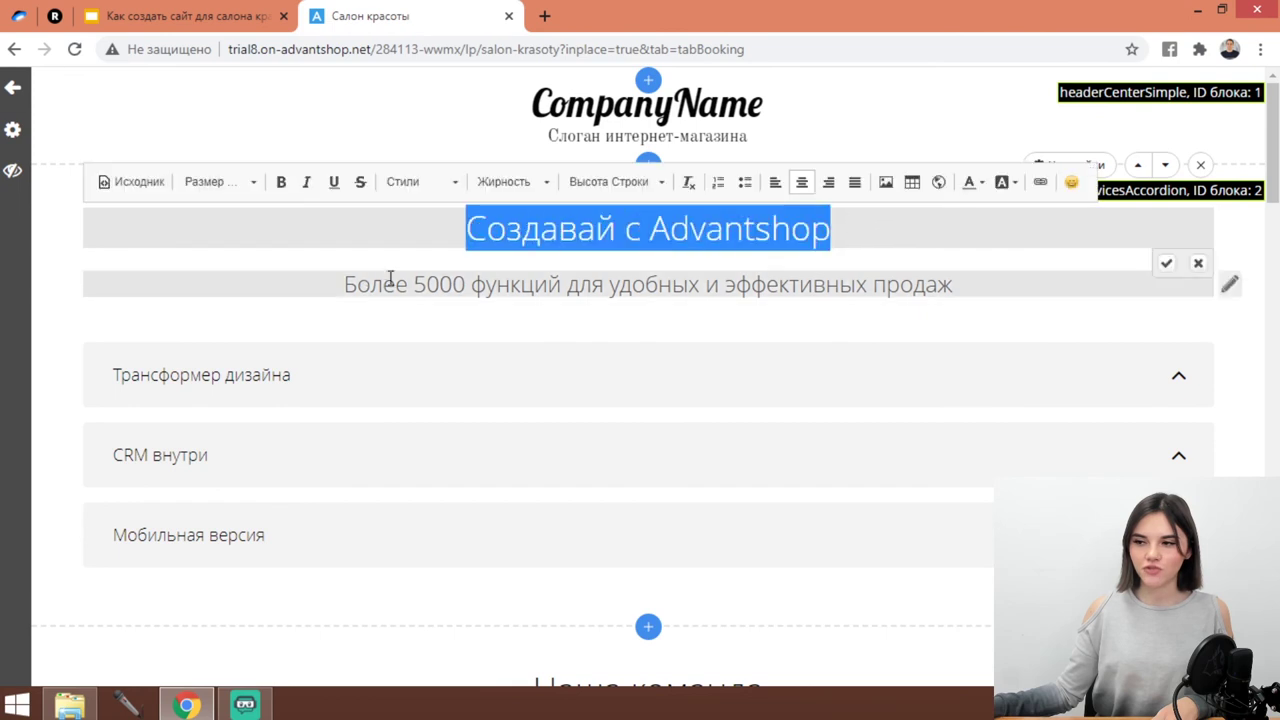
click(340, 285)
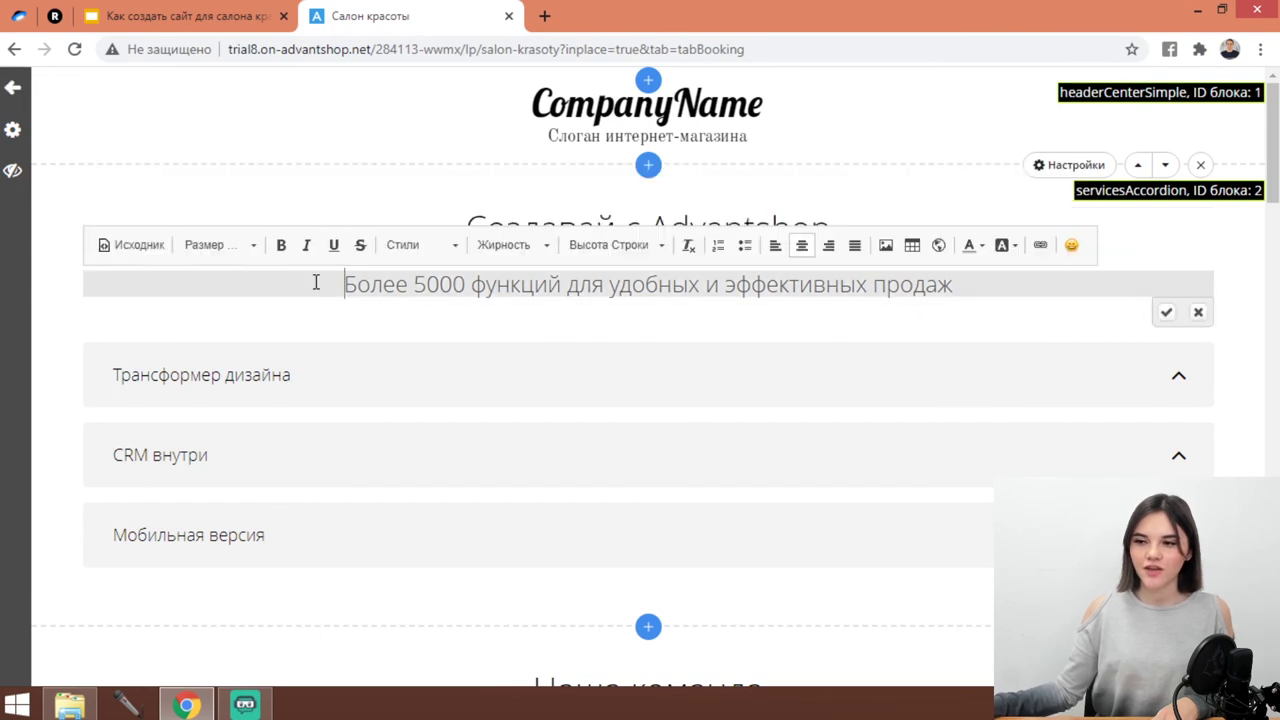
click(291, 204)
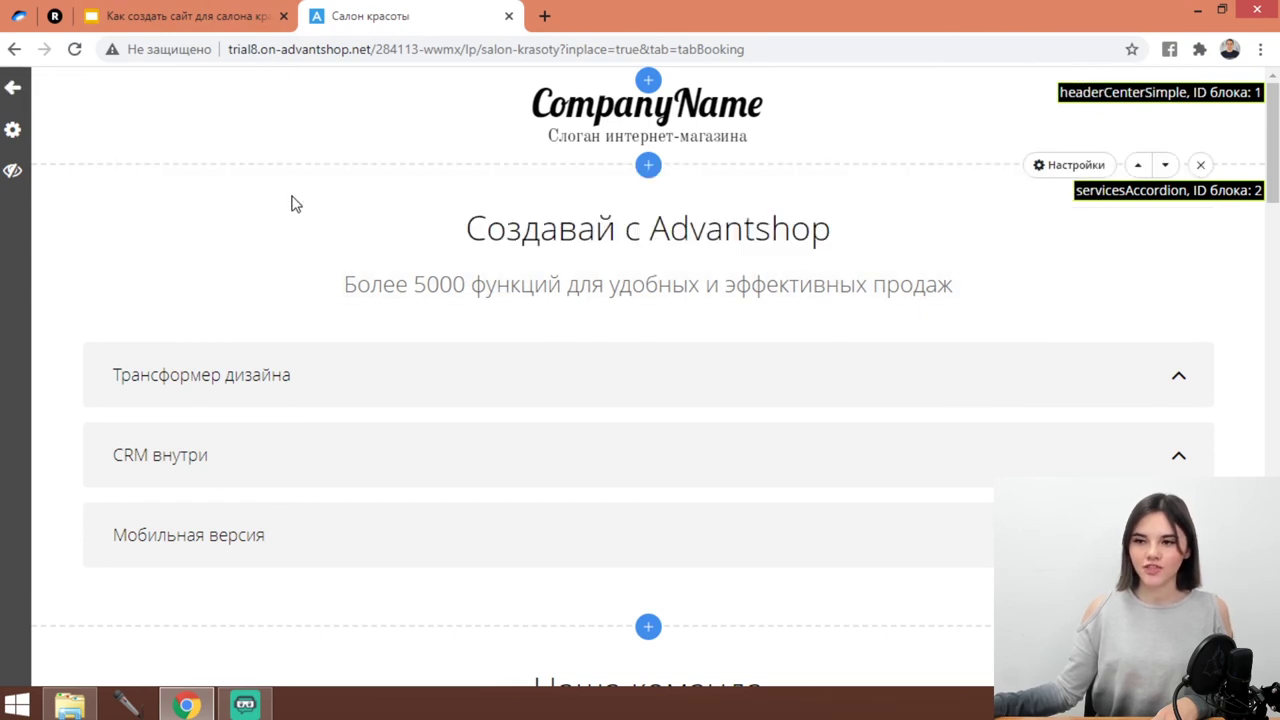
click(229, 12)
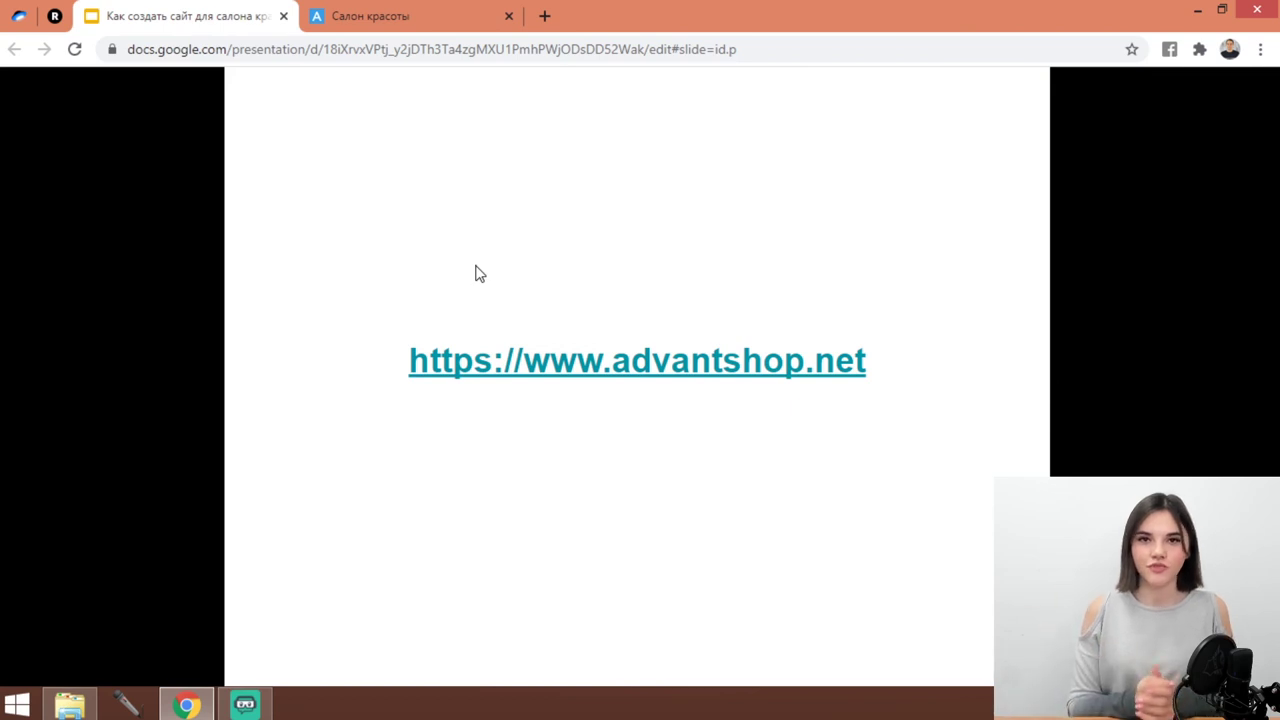